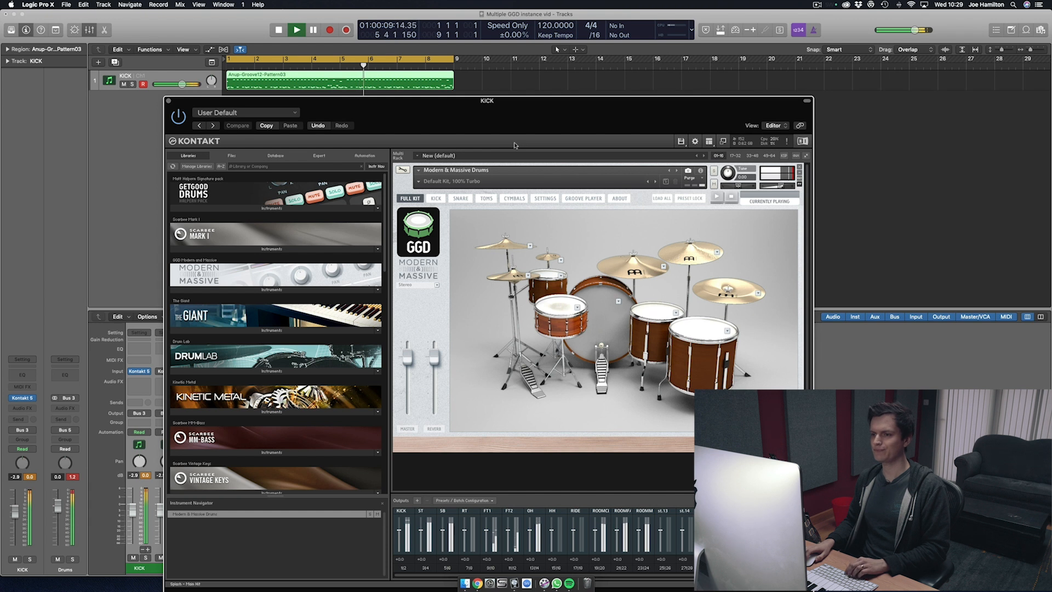
Step: Stop playback and load the Halpern Drums instrument into the rack alongside Modern & Massive Drums
{"action": "key", "text": "space"}
{"action": "left_click_drag", "start_coordinate": [500, 123], "coordinate": [522, 58]}
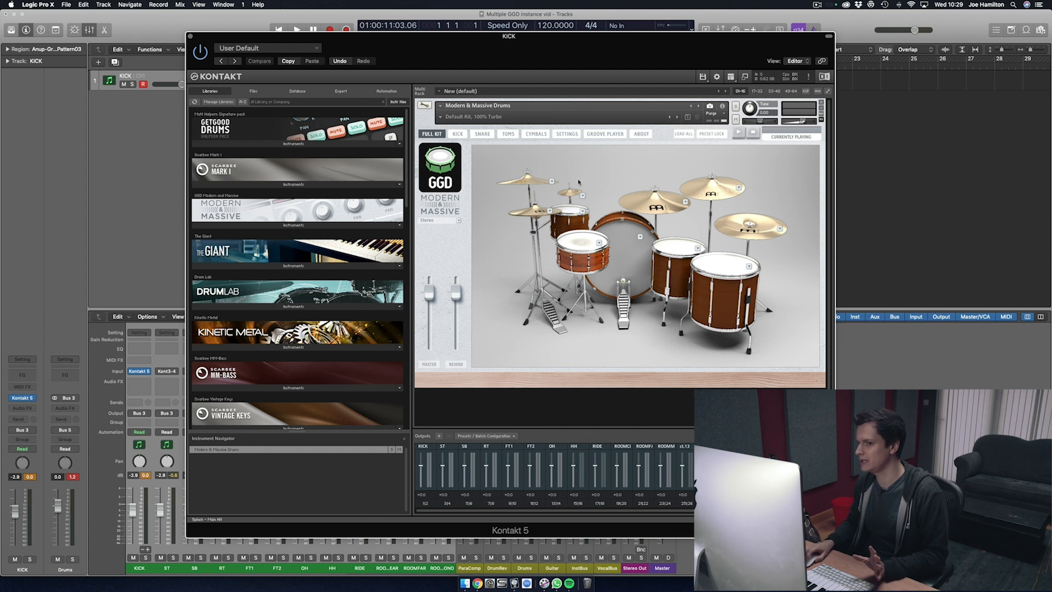
{"action": "left_click", "coordinate": [260, 144]}
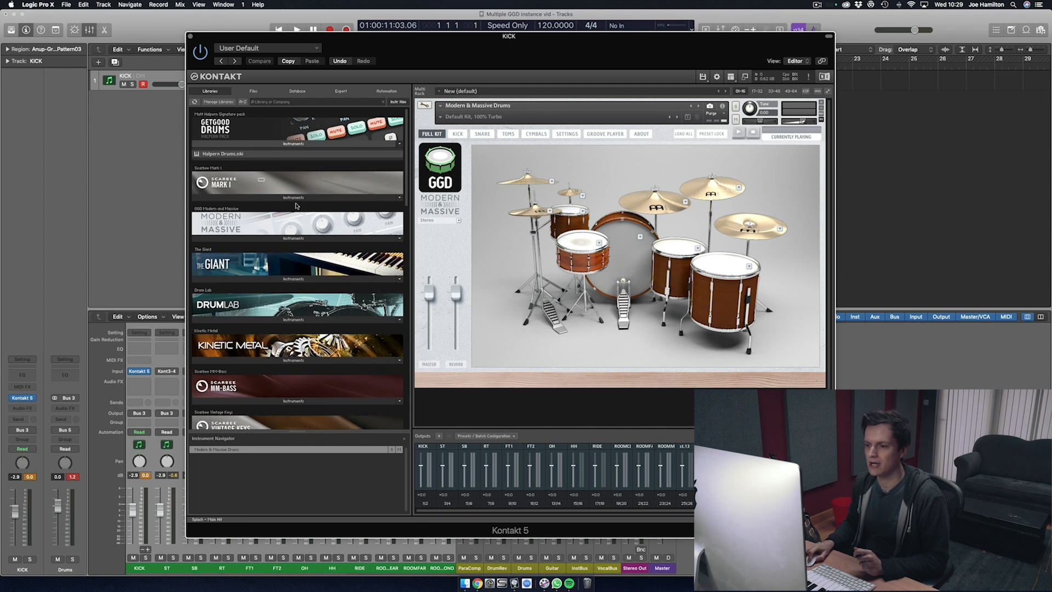
{"action": "left_click_drag", "start_coordinate": [490, 406], "coordinate": [487, 405]}
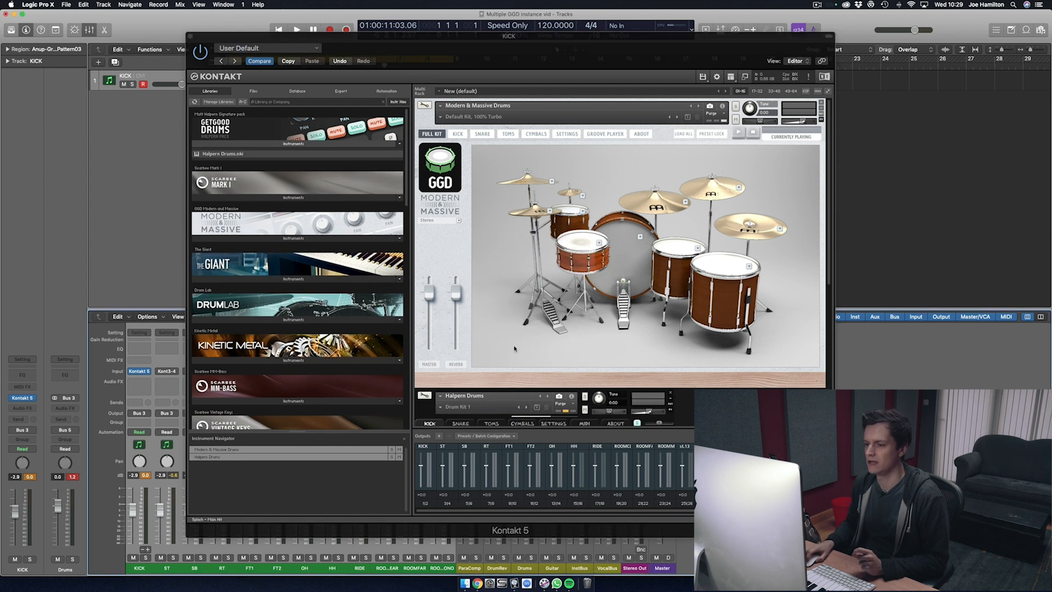
Step: Show the Halpern Drums instrument info and set its MIDI channel to omni
{"action": "scroll", "coordinate": [514, 349], "scroll_direction": "down", "scroll_amount": 3}
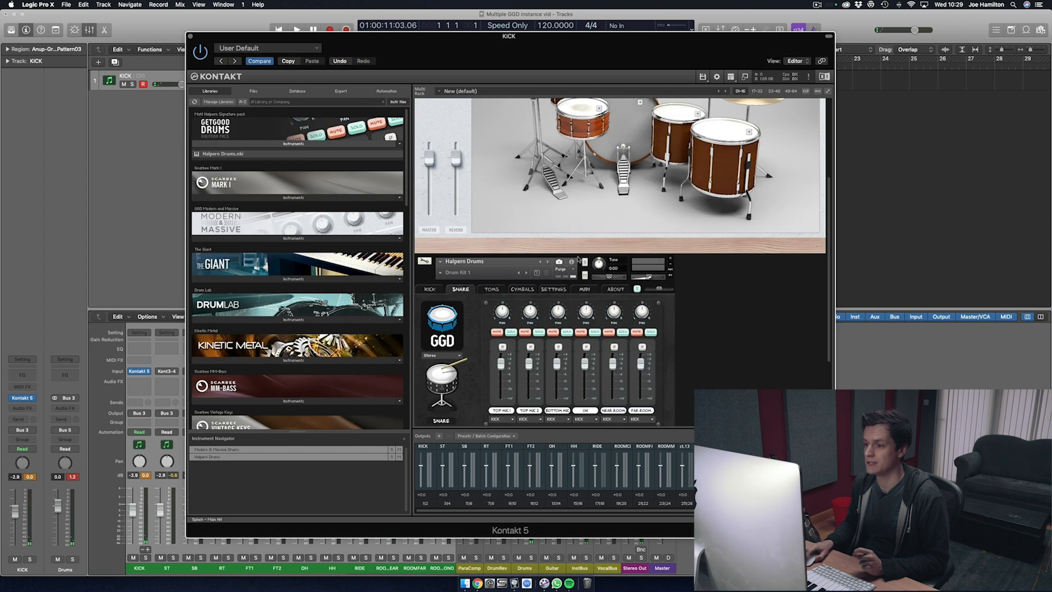
{"action": "left_click", "coordinate": [572, 264]}
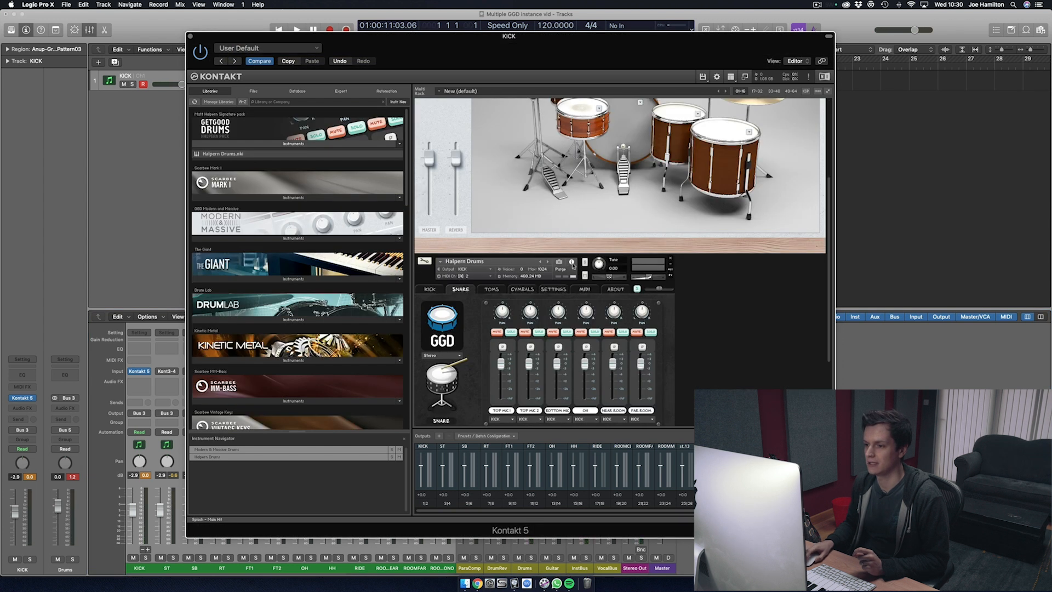
{"action": "left_click", "coordinate": [466, 277]}
{"action": "left_click", "coordinate": [474, 282]}
Step: Show the Modern & Massive Drums instrument info and set its MIDI channel to omni
{"action": "left_click_drag", "start_coordinate": [831, 299], "coordinate": [831, 192]}
{"action": "left_click", "coordinate": [723, 106]}
{"action": "left_click", "coordinate": [465, 120]}
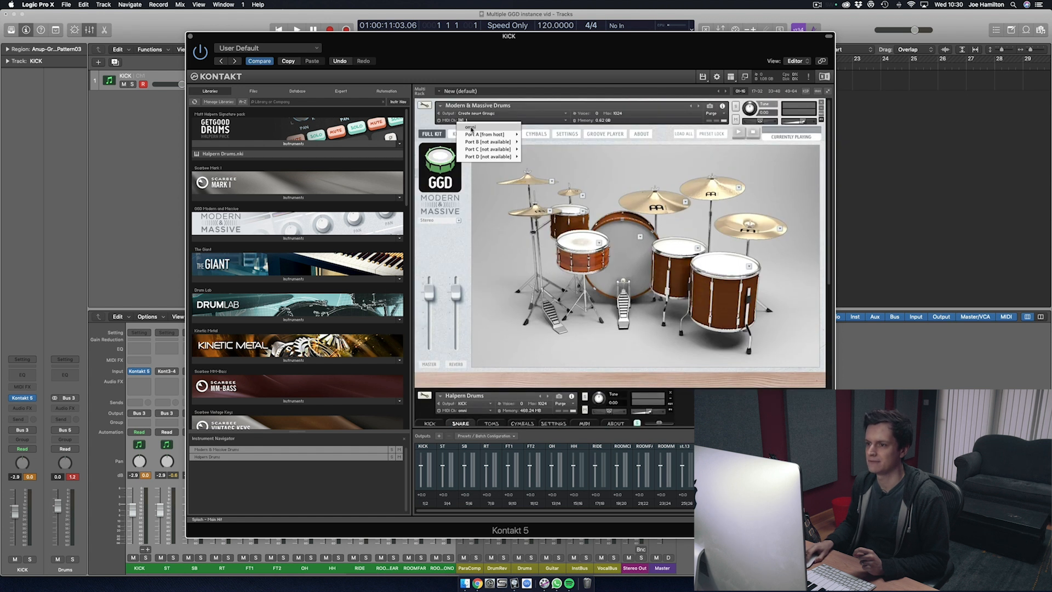
{"action": "left_click", "coordinate": [471, 128]}
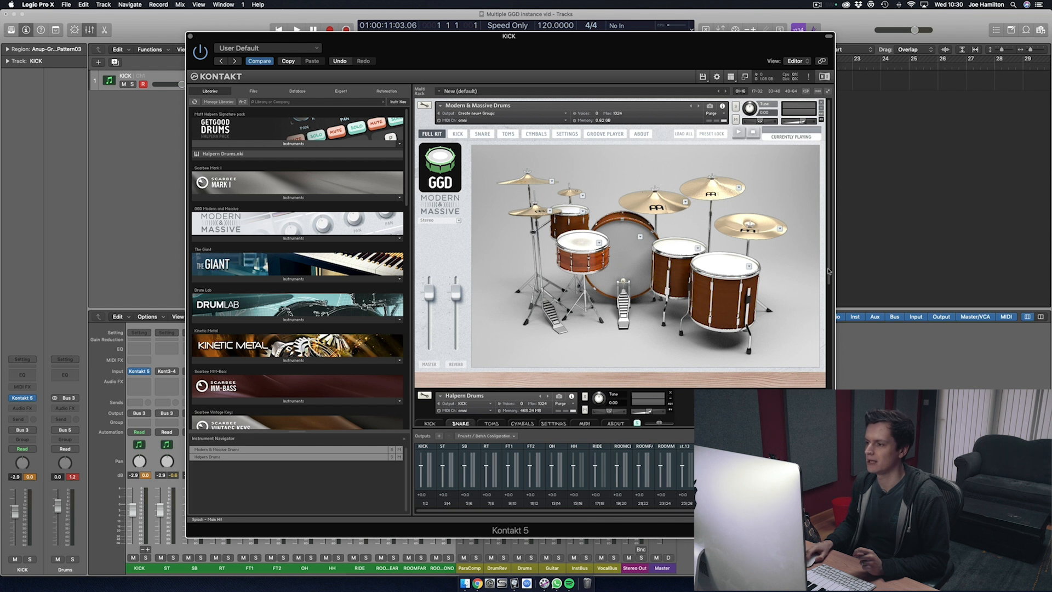
Step: Load the Custom 5 map in the Halpern Drums map settings
{"action": "left_click_drag", "start_coordinate": [830, 268], "coordinate": [836, 186]}
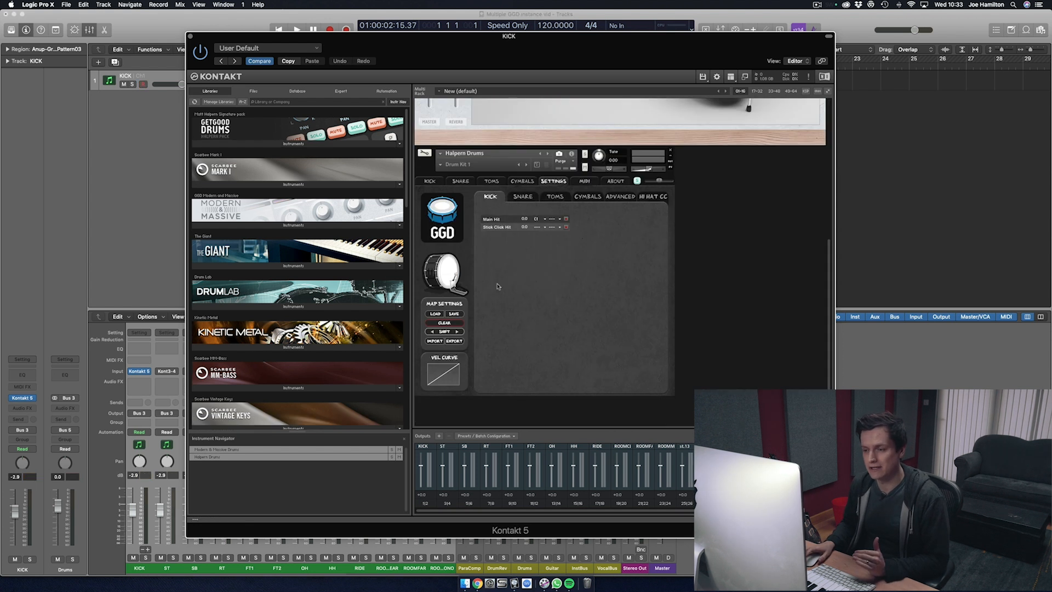
{"action": "scroll", "coordinate": [499, 288], "scroll_direction": "up", "scroll_amount": 2}
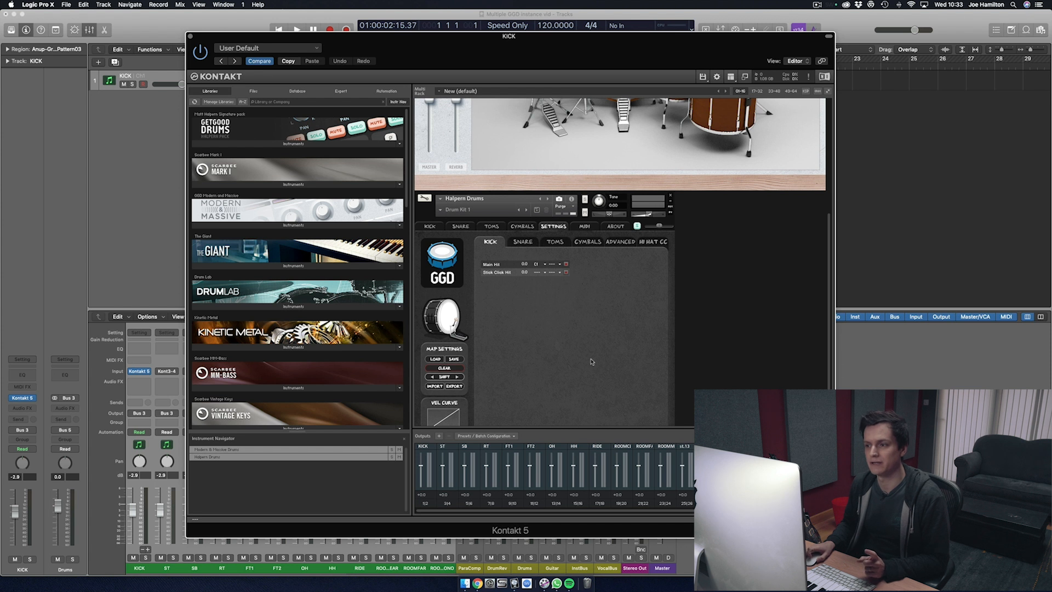
{"action": "scroll", "coordinate": [591, 362], "scroll_direction": "up", "scroll_amount": 4}
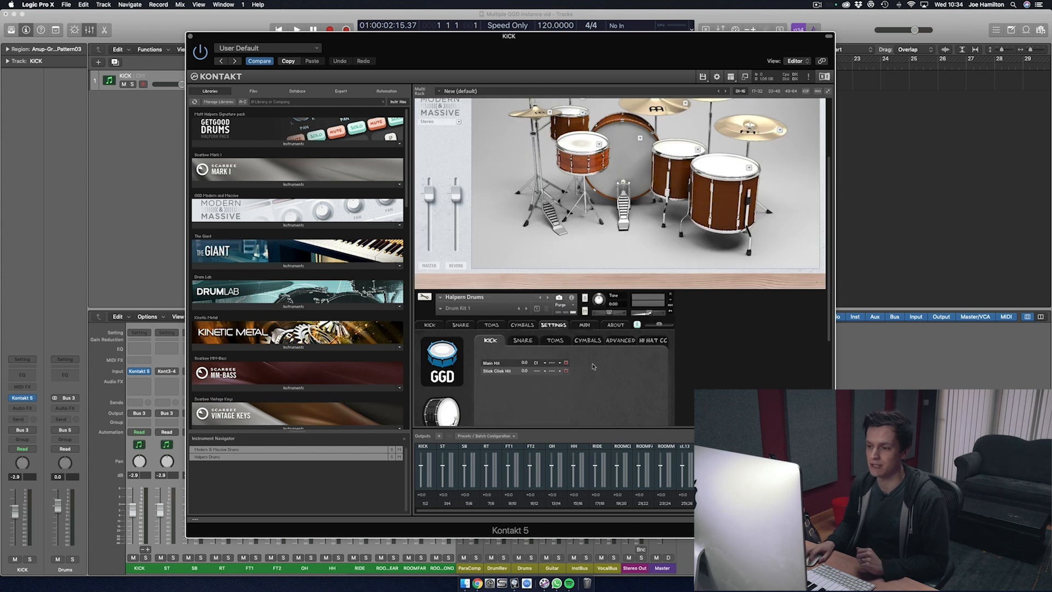
{"action": "scroll", "coordinate": [593, 366], "scroll_direction": "down", "scroll_amount": 4}
{"action": "left_click", "coordinate": [436, 363]}
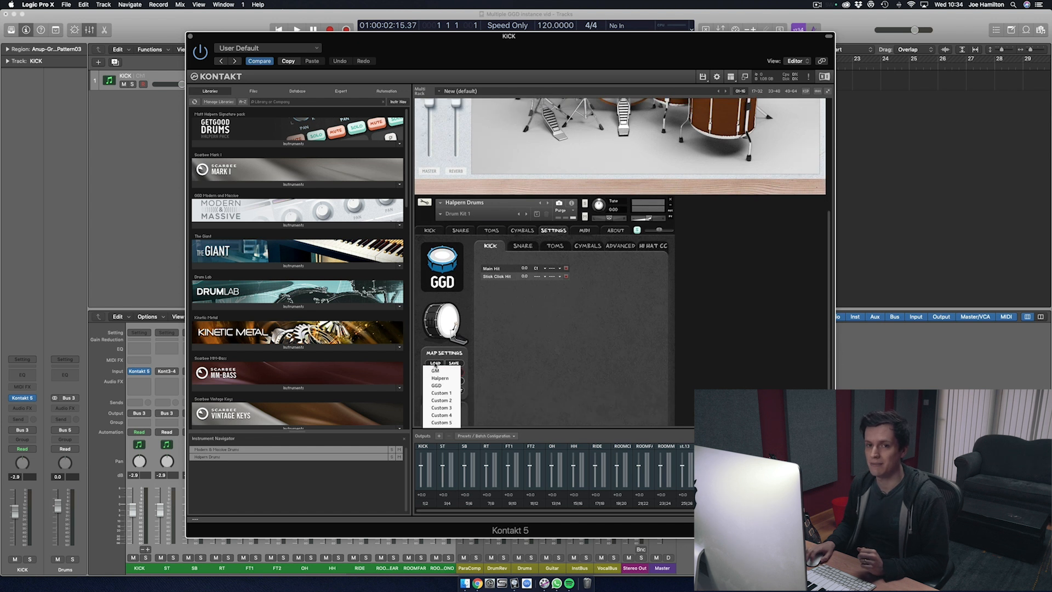
{"action": "left_click", "coordinate": [447, 423]}
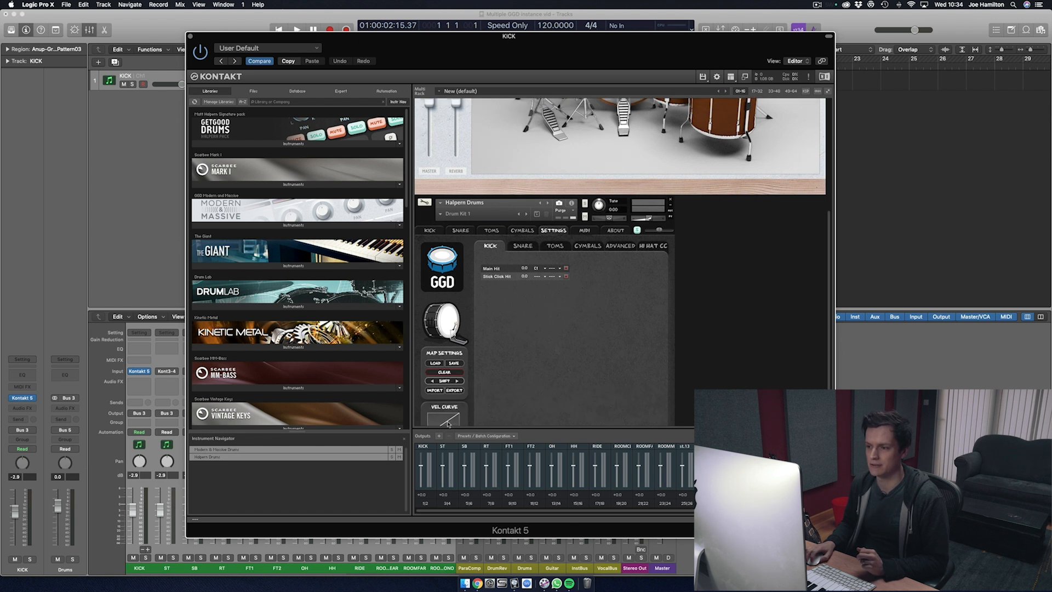
Step: Check the note assignments for the snare, toms, cymbals and kick in the Halpern Drums mapping settings
{"action": "left_click", "coordinate": [523, 247]}
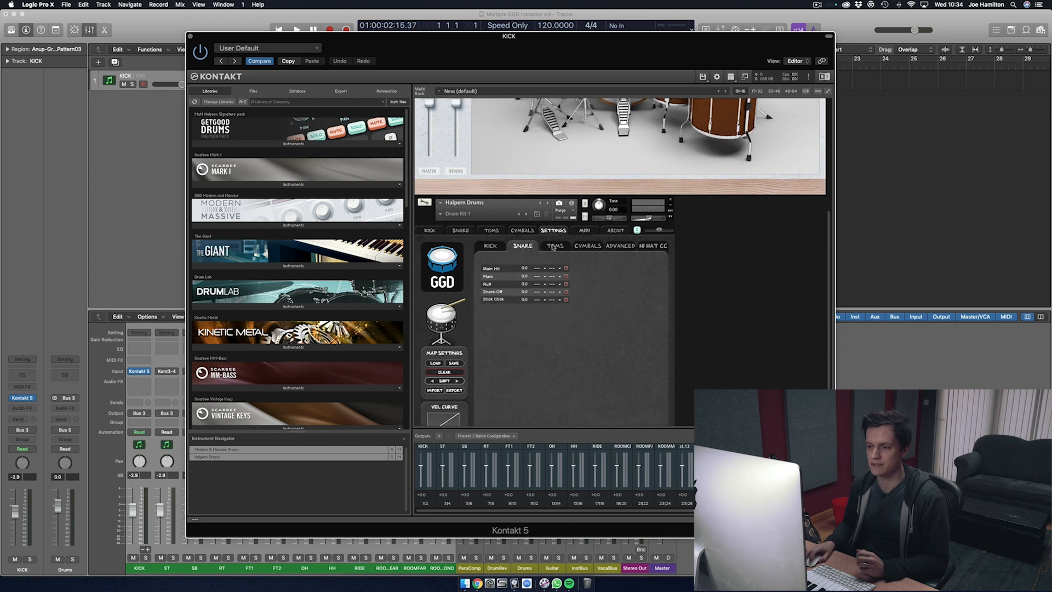
{"action": "left_click", "coordinate": [553, 247]}
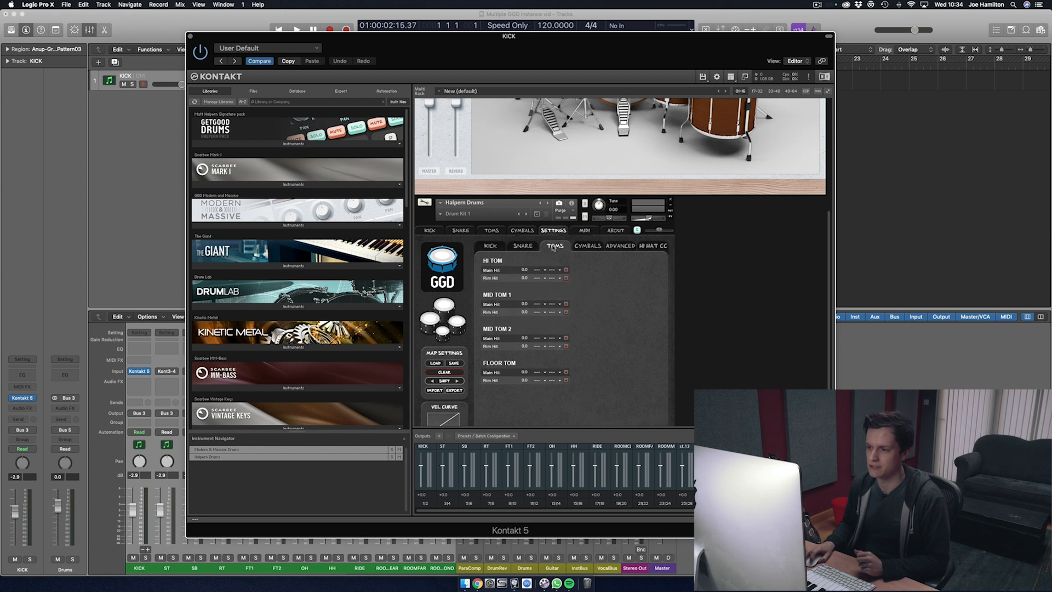
{"action": "left_click", "coordinate": [587, 246]}
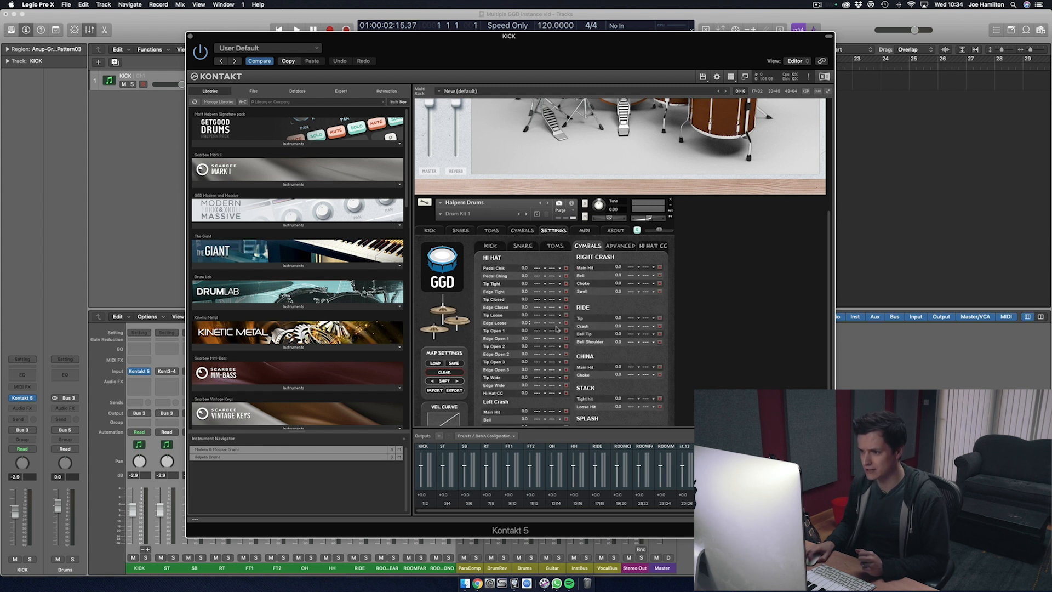
{"action": "scroll", "coordinate": [543, 293], "scroll_direction": "down", "scroll_amount": 2}
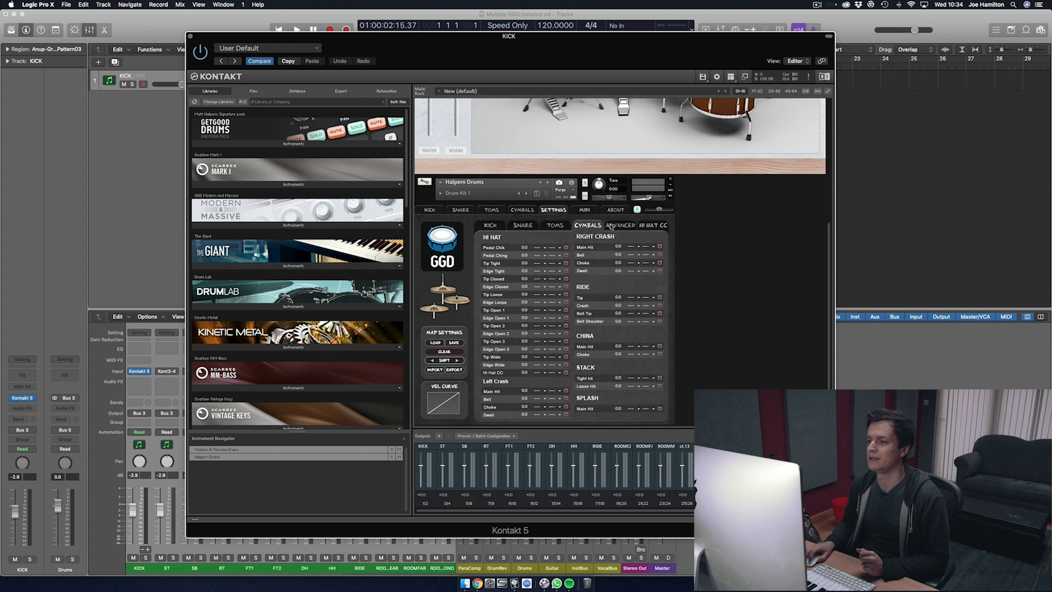
{"action": "left_click", "coordinate": [612, 225]}
{"action": "left_click", "coordinate": [484, 229]}
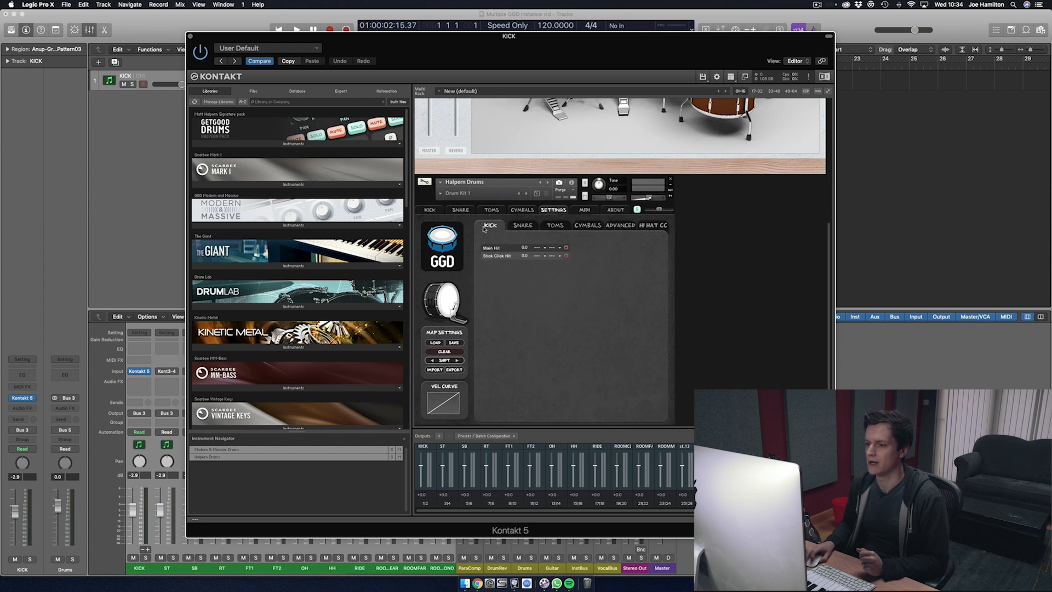
{"action": "left_click", "coordinate": [522, 226]}
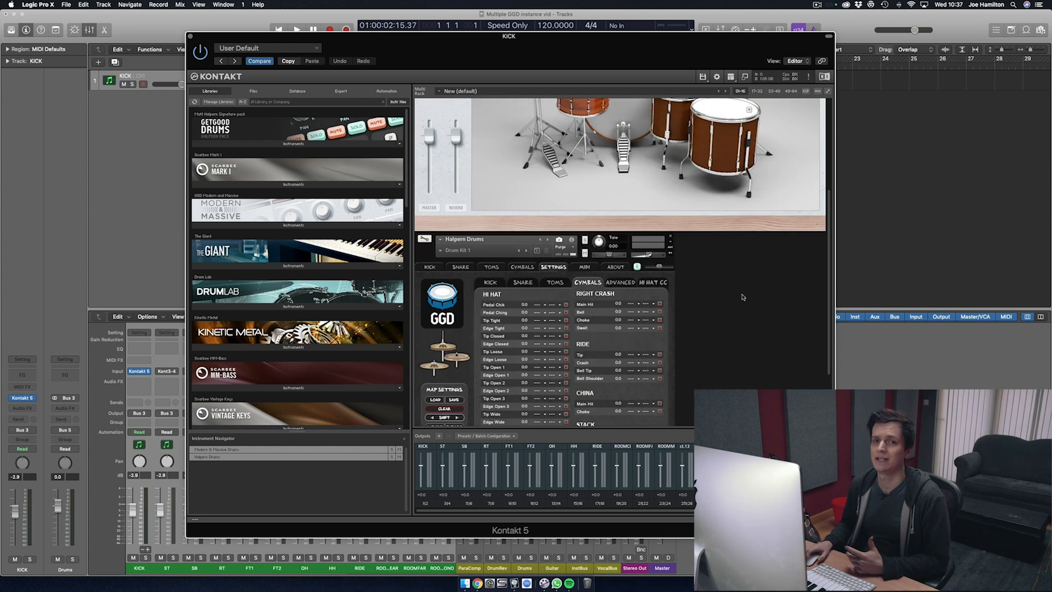
Step: Consult the Modern & Massive Drums mappings and assign the Halpern Drums Stack Tight Hit to note B-1
{"action": "scroll", "coordinate": [743, 297], "scroll_direction": "up", "scroll_amount": 5}
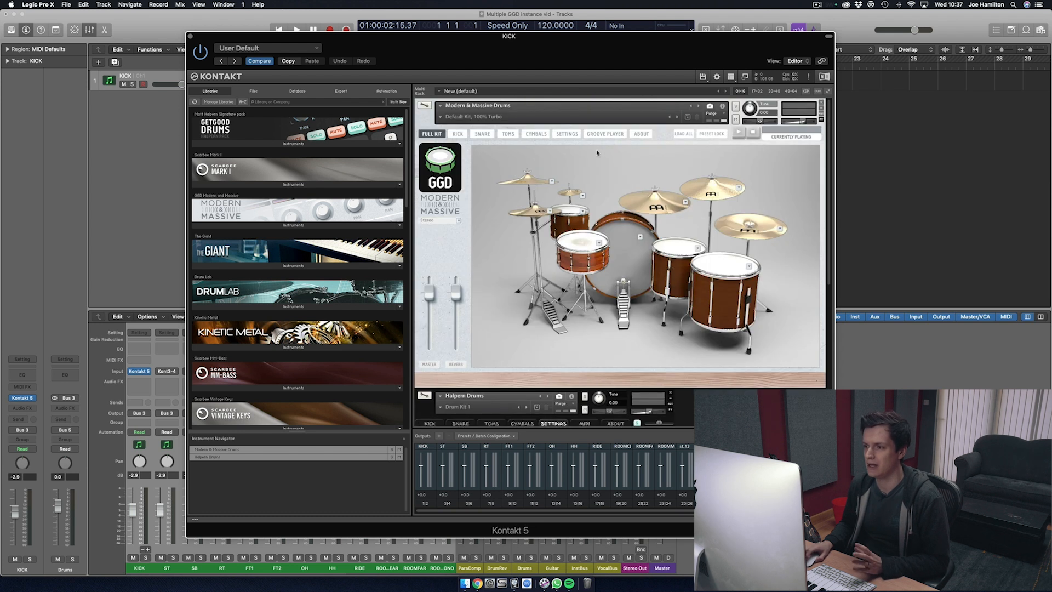
{"action": "left_click", "coordinate": [568, 134]}
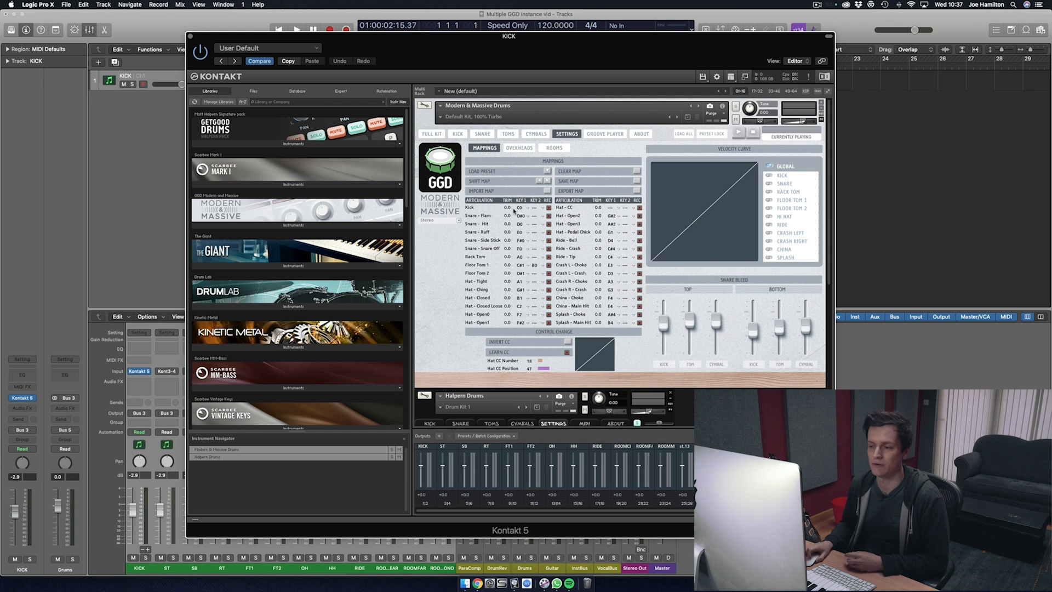
{"action": "scroll", "coordinate": [513, 210], "scroll_direction": "down", "scroll_amount": 5}
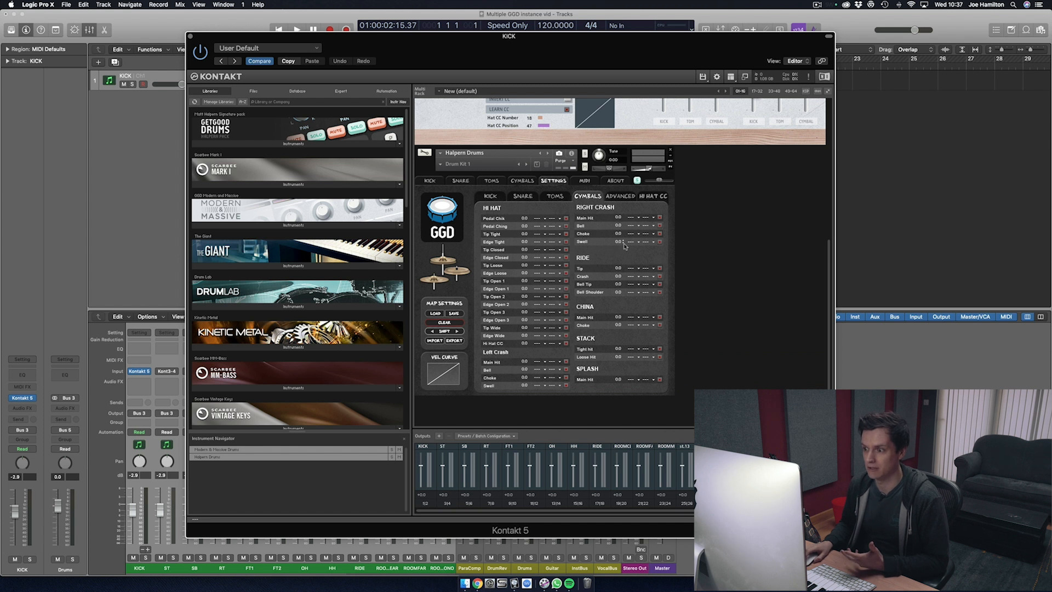
{"action": "left_click", "coordinate": [630, 268]}
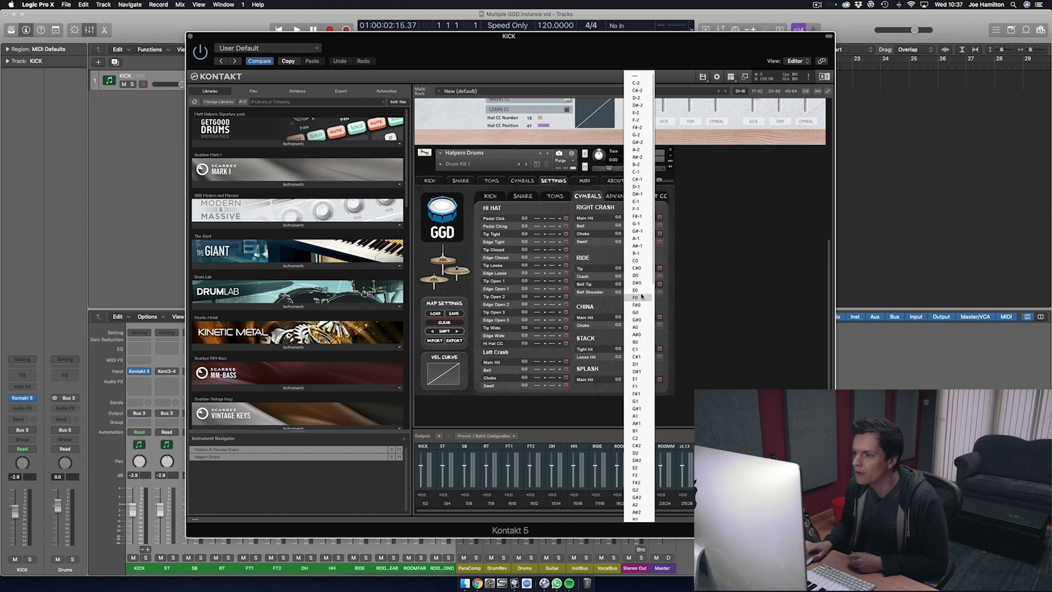
{"action": "left_click", "coordinate": [642, 253]}
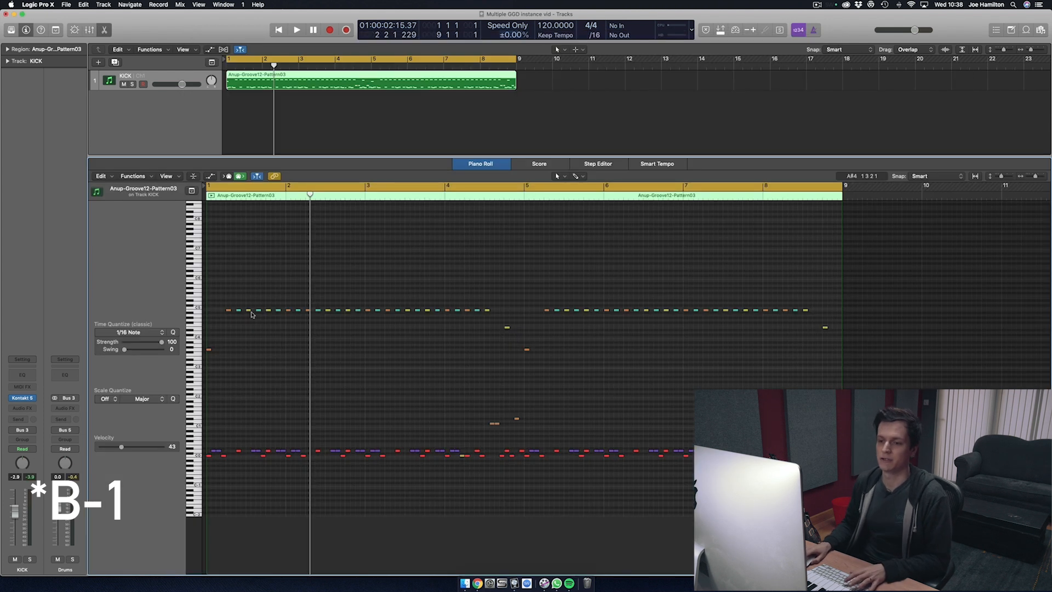
Step: Move the uppermost row of notes in the groove region down to B-1 and play it through both kits
{"action": "left_click", "coordinate": [228, 311]}
{"action": "left_click_drag", "start_coordinate": [228, 311], "coordinate": [225, 458]}
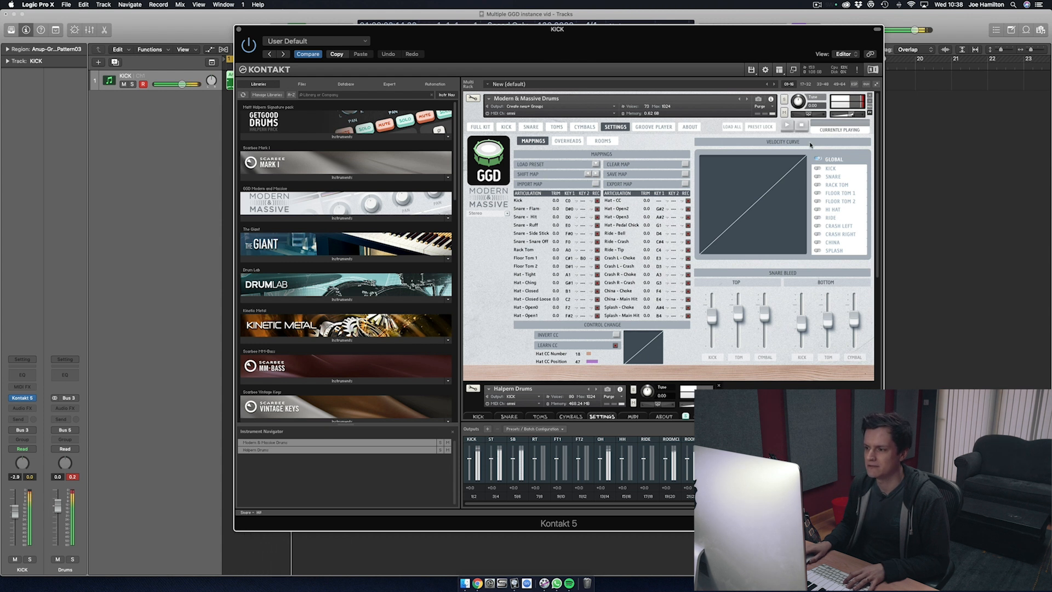
{"action": "scroll", "coordinate": [794, 385], "scroll_direction": "down", "scroll_amount": 3}
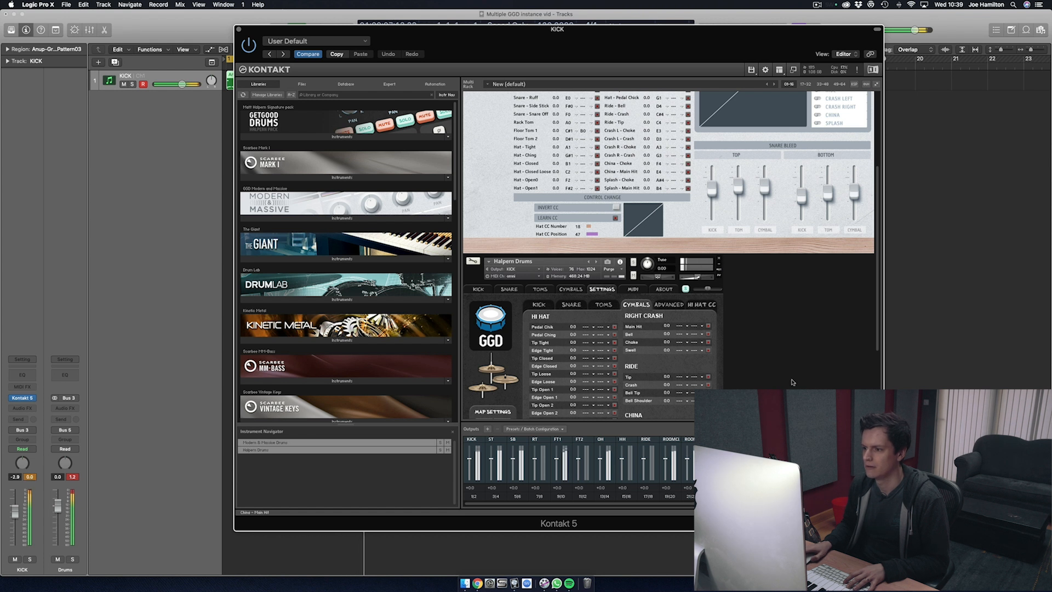
{"action": "scroll", "coordinate": [791, 382], "scroll_direction": "down", "scroll_amount": 1}
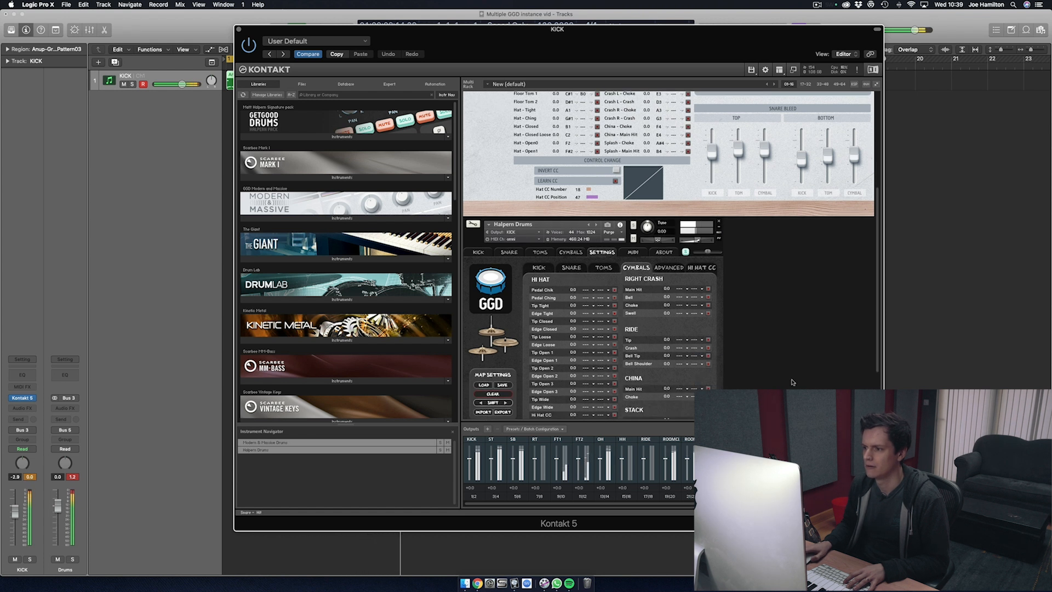
{"action": "scroll", "coordinate": [792, 382], "scroll_direction": "down", "scroll_amount": 2}
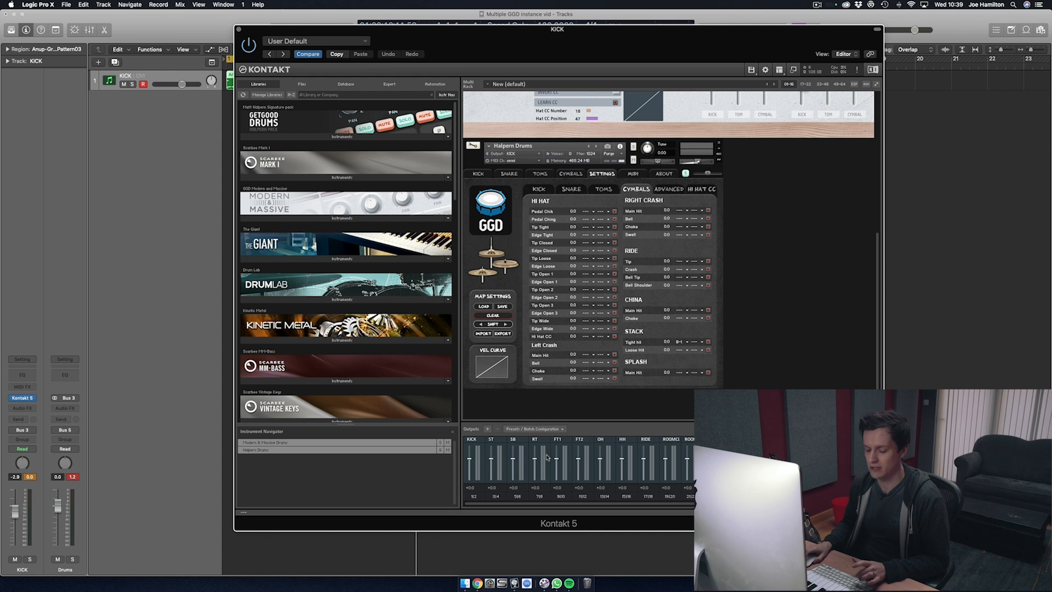
Step: Show the mixer and route the Stack and OH channels of the Halpern Drums cymbals to the OH output
{"action": "key", "text": "x"}
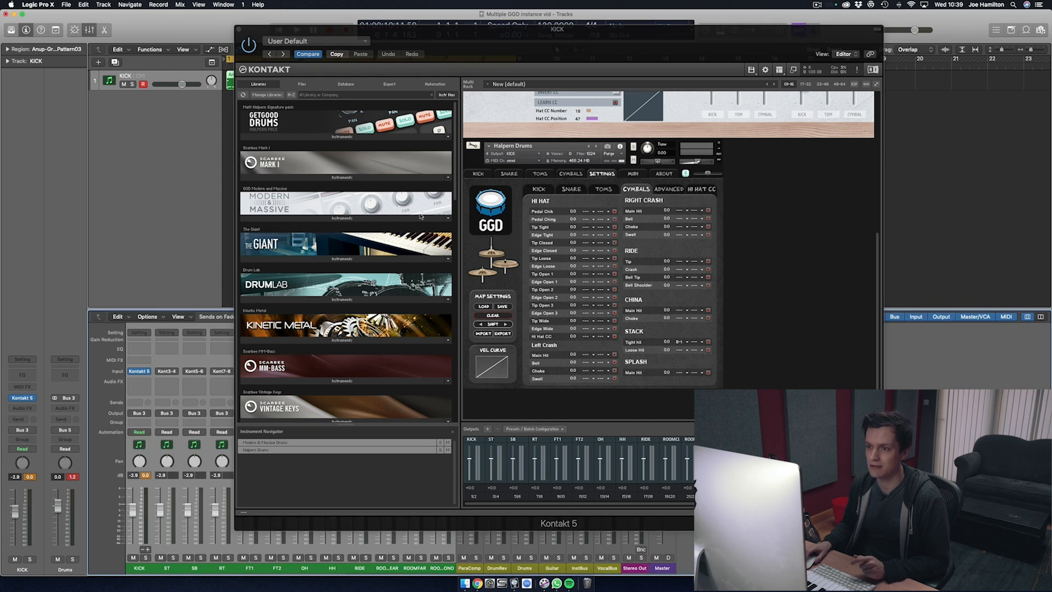
{"action": "left_click_drag", "start_coordinate": [475, 50], "coordinate": [536, 57]}
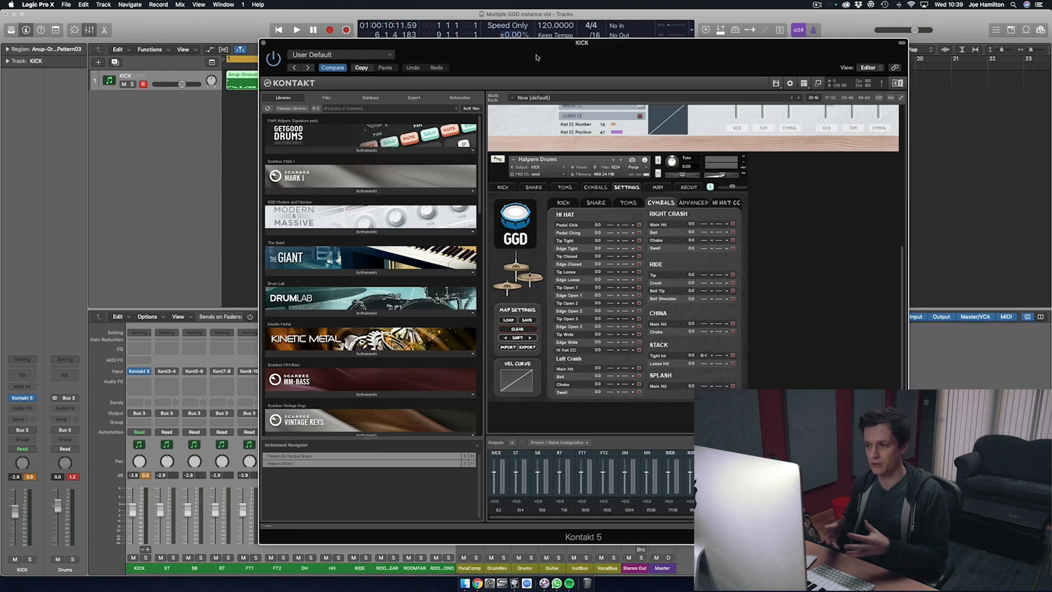
{"action": "left_click", "coordinate": [597, 187]}
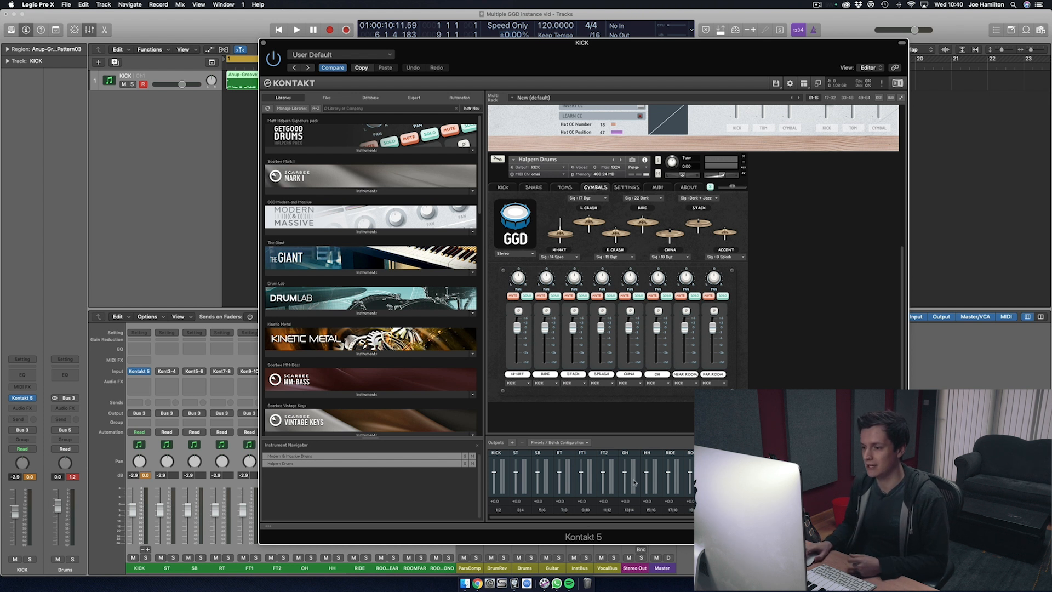
{"action": "left_click", "coordinate": [580, 383]}
{"action": "left_click", "coordinate": [652, 410]}
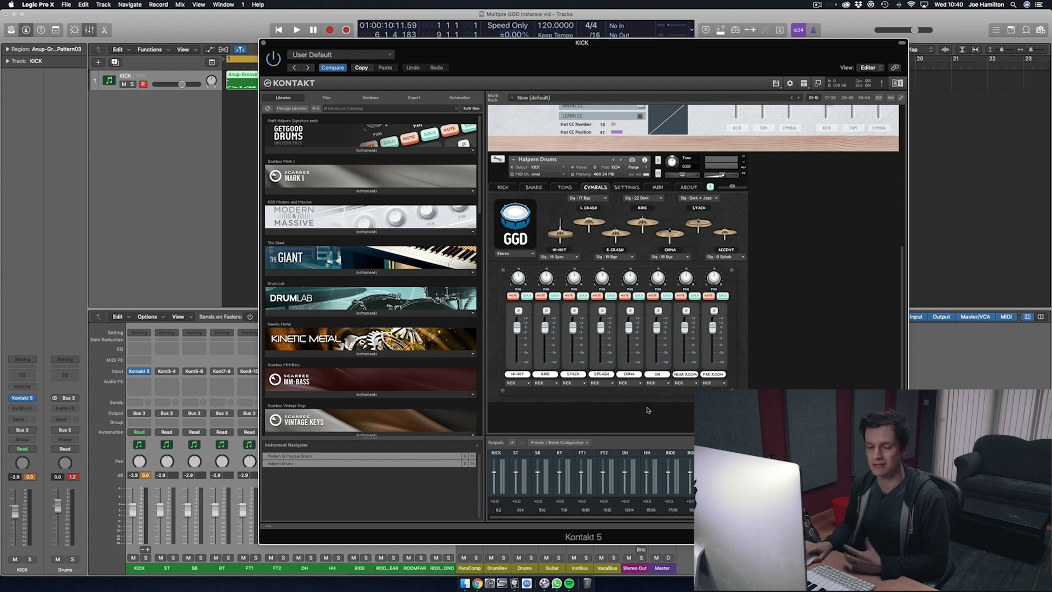
{"action": "left_click", "coordinate": [580, 384]}
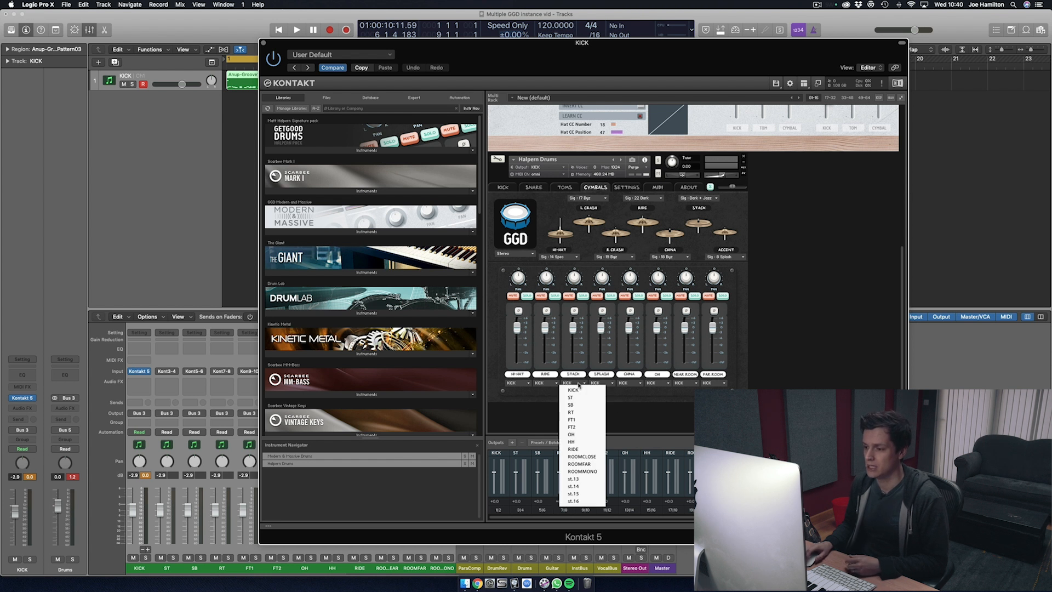
{"action": "left_click", "coordinate": [588, 435]}
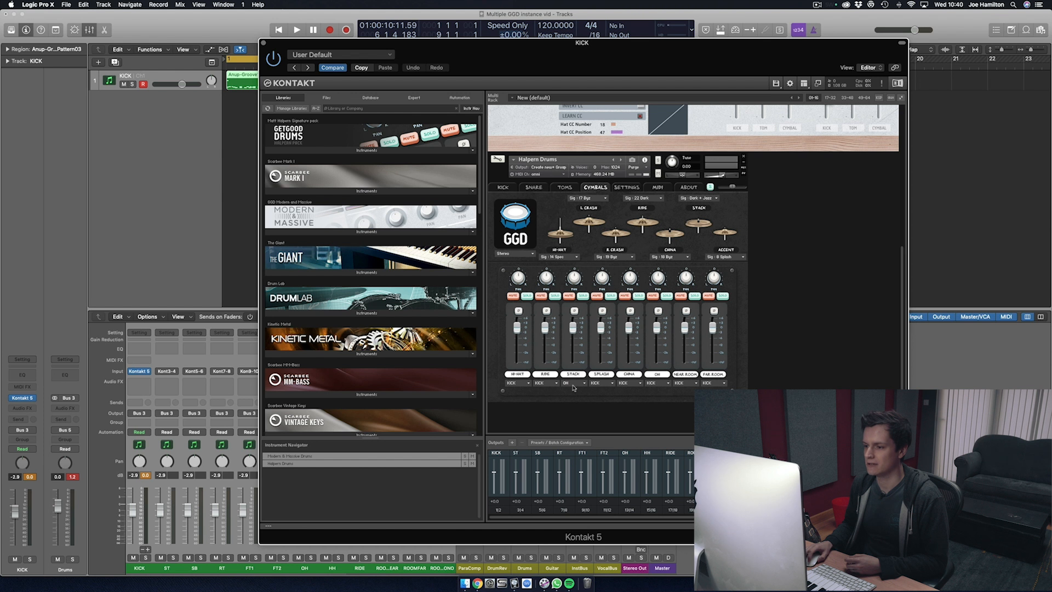
{"action": "left_click", "coordinate": [658, 383]}
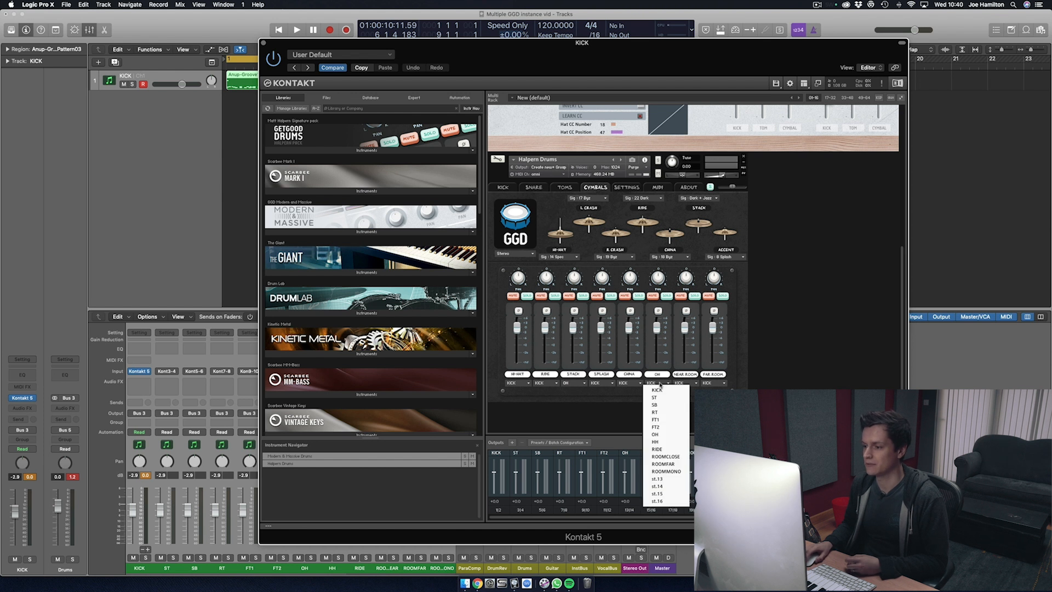
{"action": "left_click", "coordinate": [667, 434]}
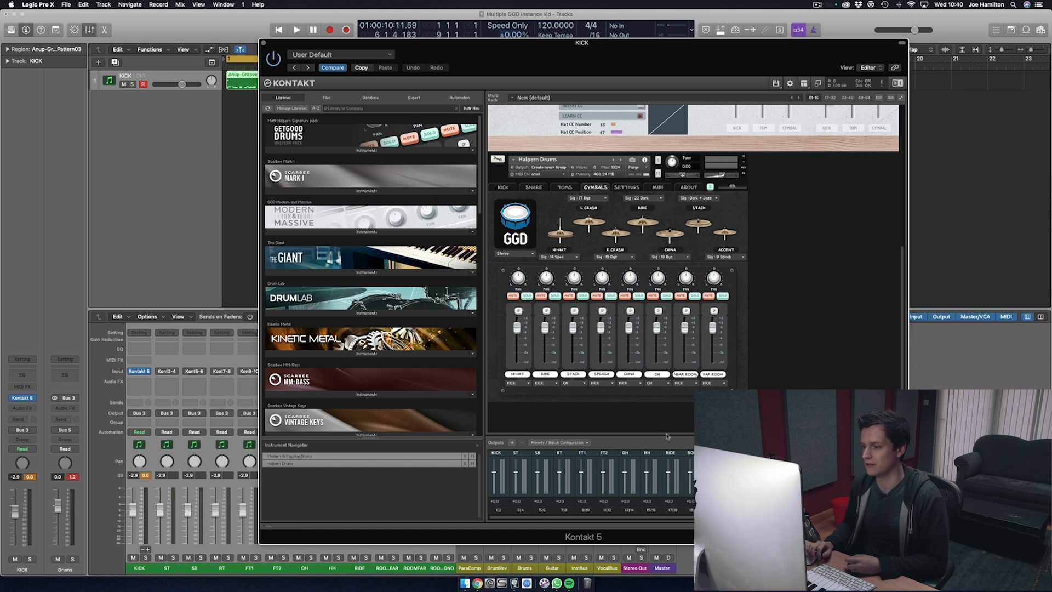
Step: Route the Halpern Drums cymbals' Near Room channel to ROOMCLOSE and Far Room to ROOMFAR, and close the Kontakt window
{"action": "left_click", "coordinate": [679, 382]}
{"action": "left_click", "coordinate": [685, 457]}
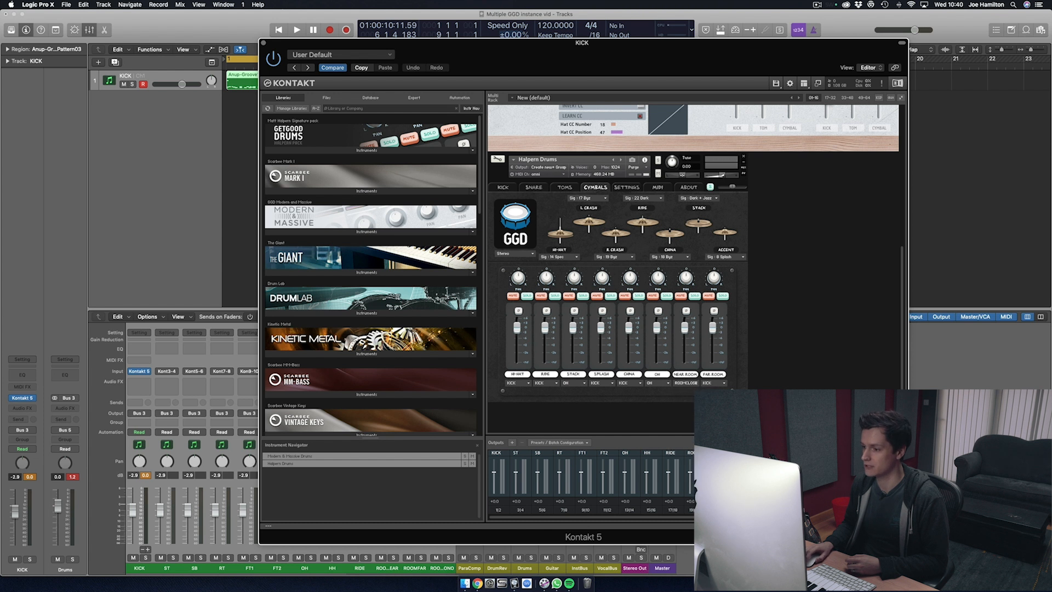
{"action": "left_click", "coordinate": [718, 384]}
{"action": "left_click", "coordinate": [714, 464]}
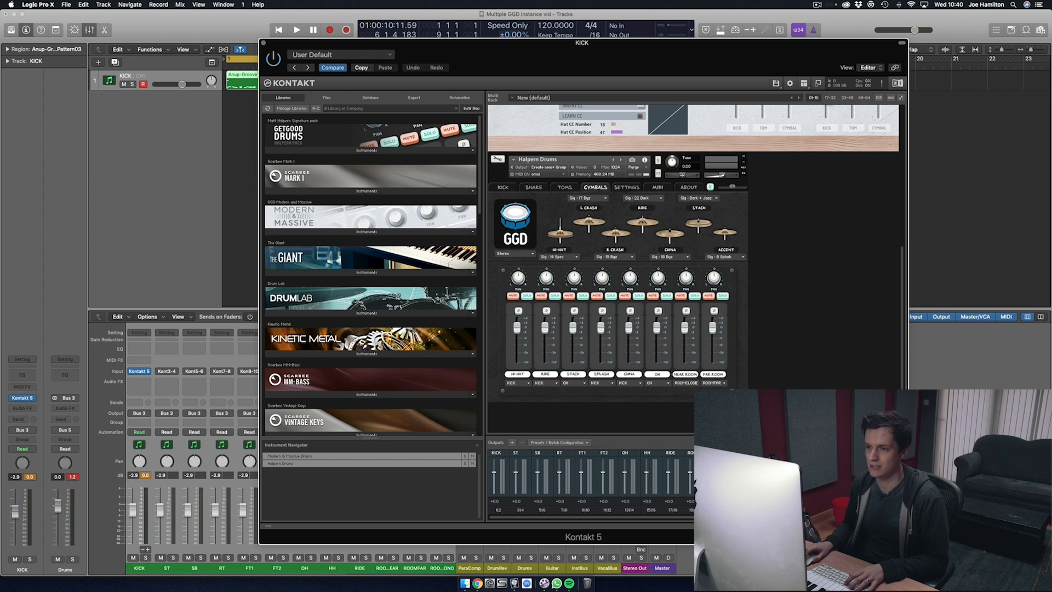
{"action": "left_click", "coordinate": [263, 42]}
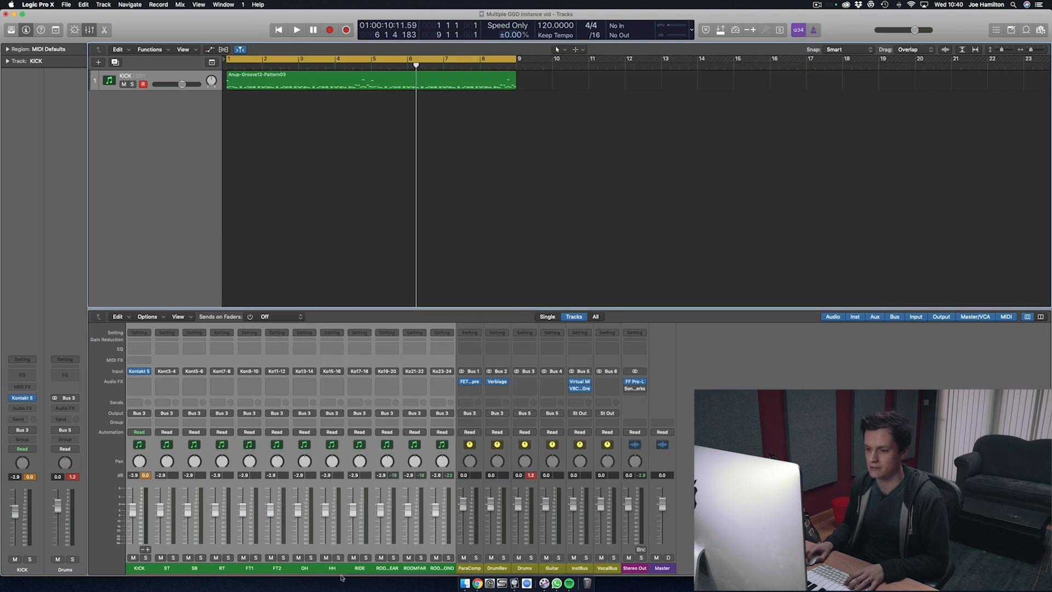
Step: Play the groove from the start and solo the OH, near room and ROOMFAR channels in turn, clearing the last solo
{"action": "left_click", "coordinate": [310, 557]}
{"action": "key", "text": "Return"}
{"action": "key", "text": "space"}
{"action": "left_click", "coordinate": [310, 558]}
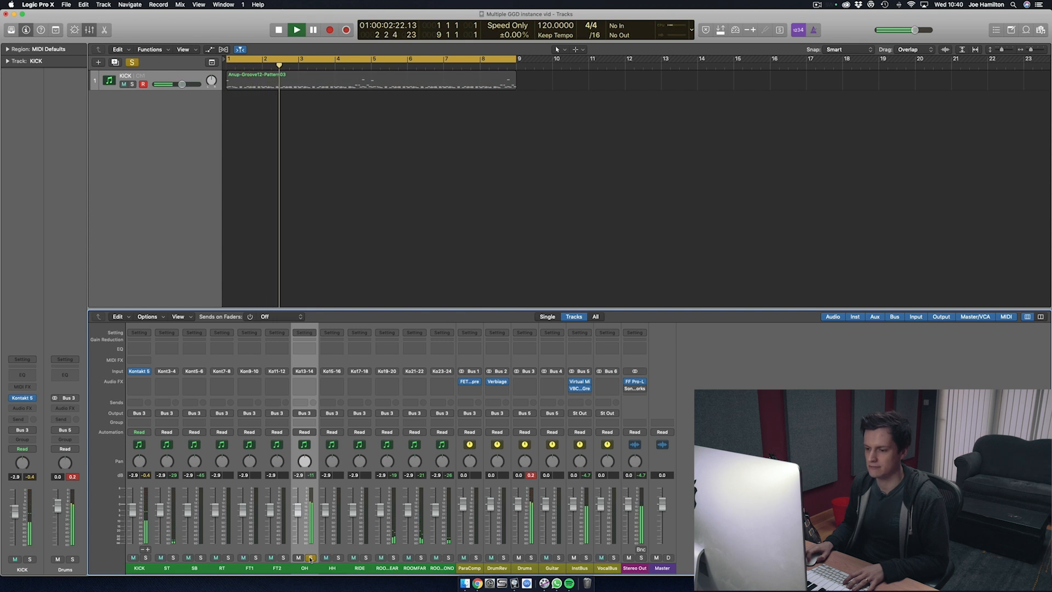
{"action": "left_click", "coordinate": [393, 558]}
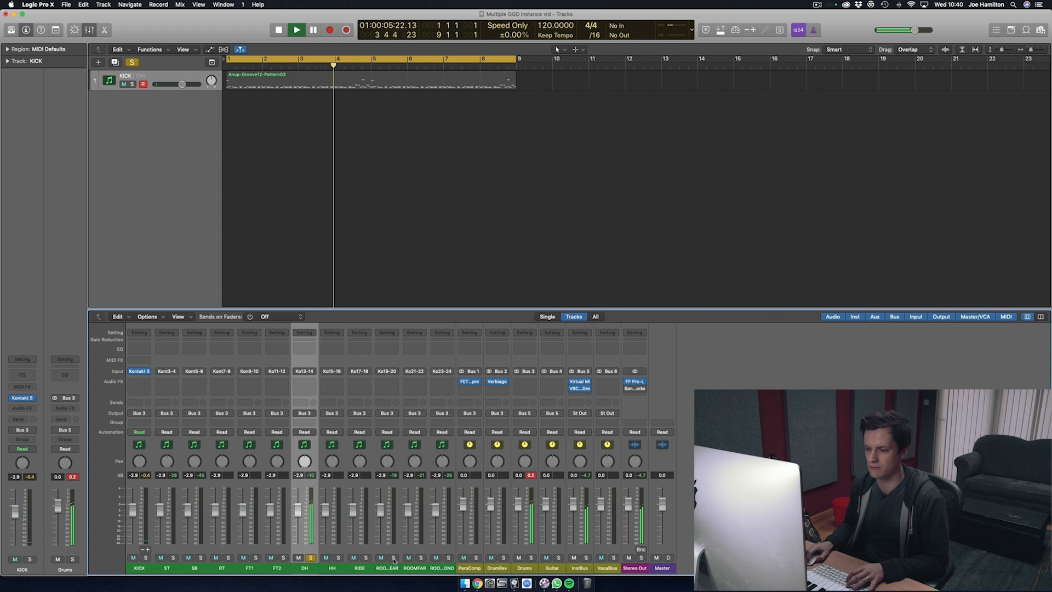
{"action": "left_click", "coordinate": [421, 558]}
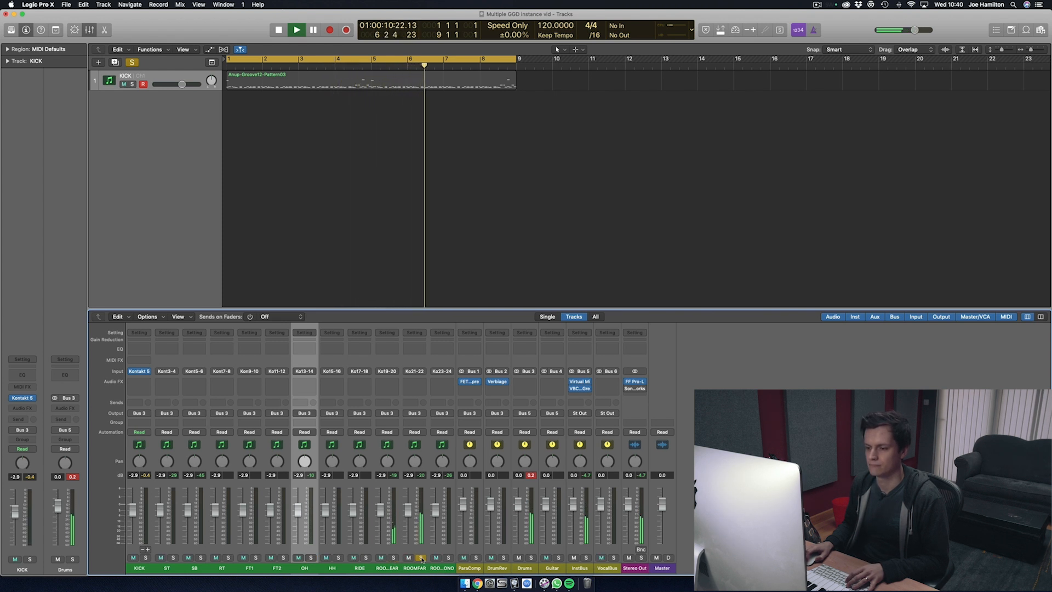
{"action": "left_click", "coordinate": [420, 557]}
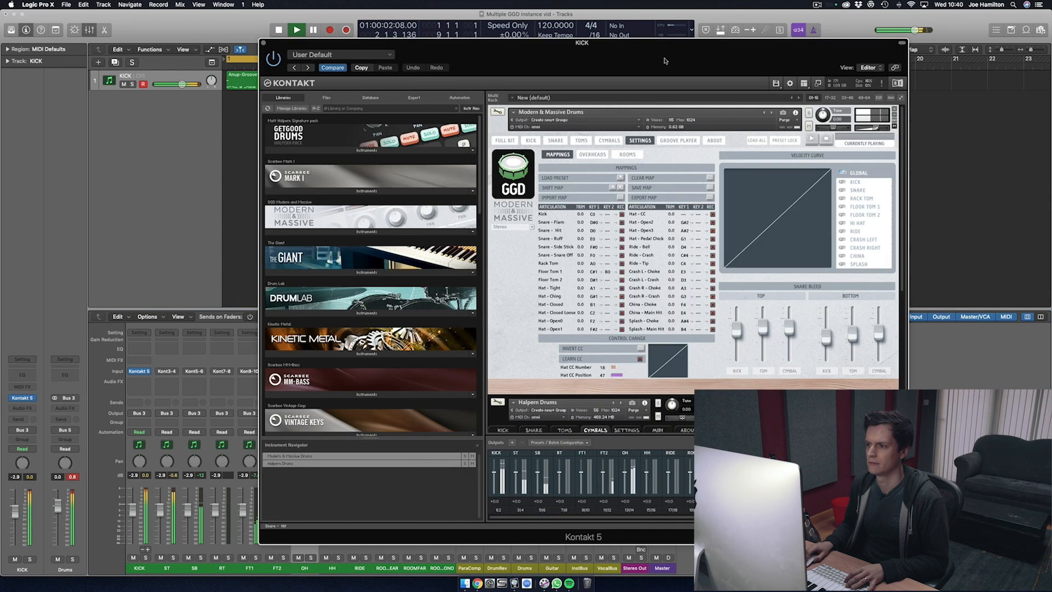
Step: Bring up the Kontakt instance and select the Sig : High snare in Halpern Drums
{"action": "left_click_drag", "start_coordinate": [664, 62], "coordinate": [565, 44]}
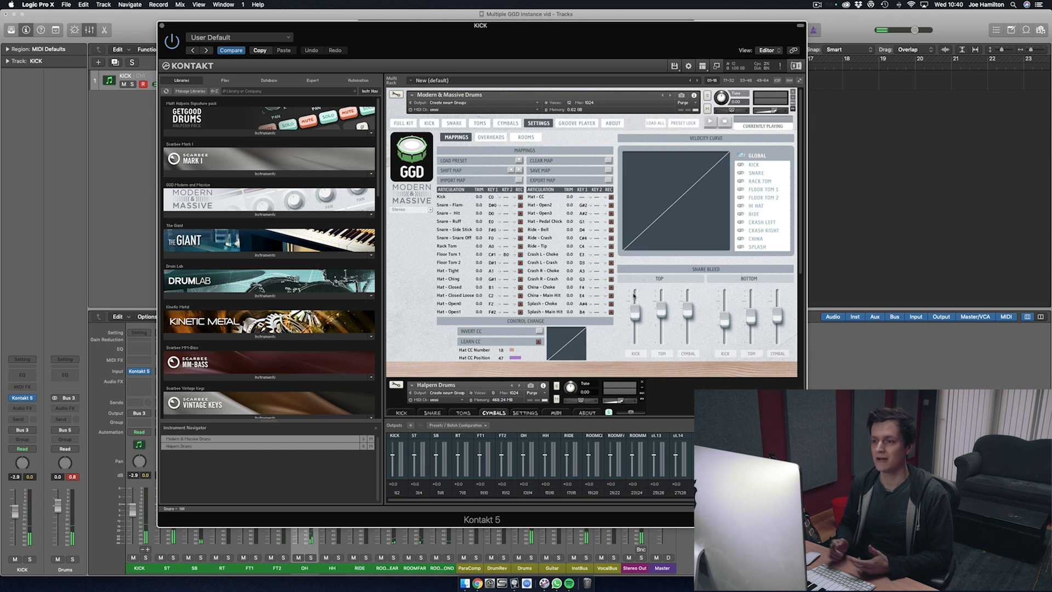
{"action": "scroll", "coordinate": [448, 344], "scroll_direction": "down", "scroll_amount": 3}
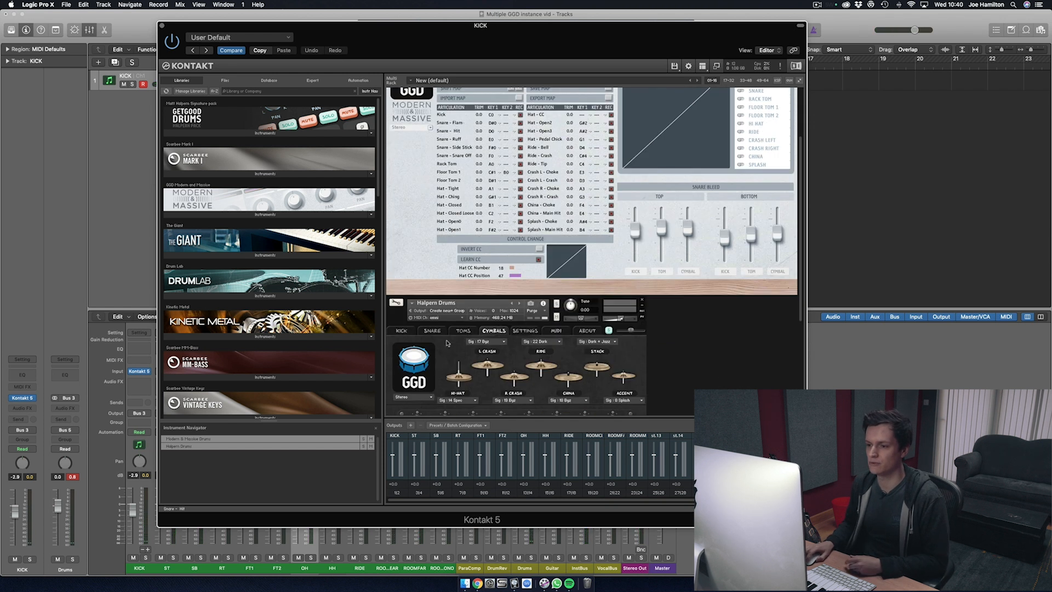
{"action": "scroll", "coordinate": [448, 344], "scroll_direction": "down", "scroll_amount": 2}
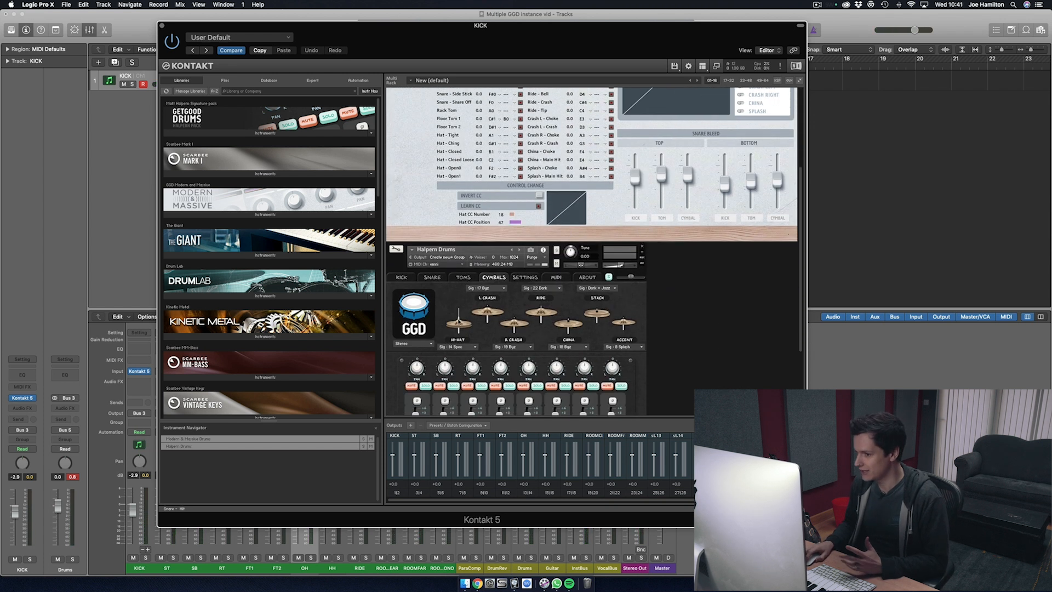
{"action": "left_click", "coordinate": [432, 278]}
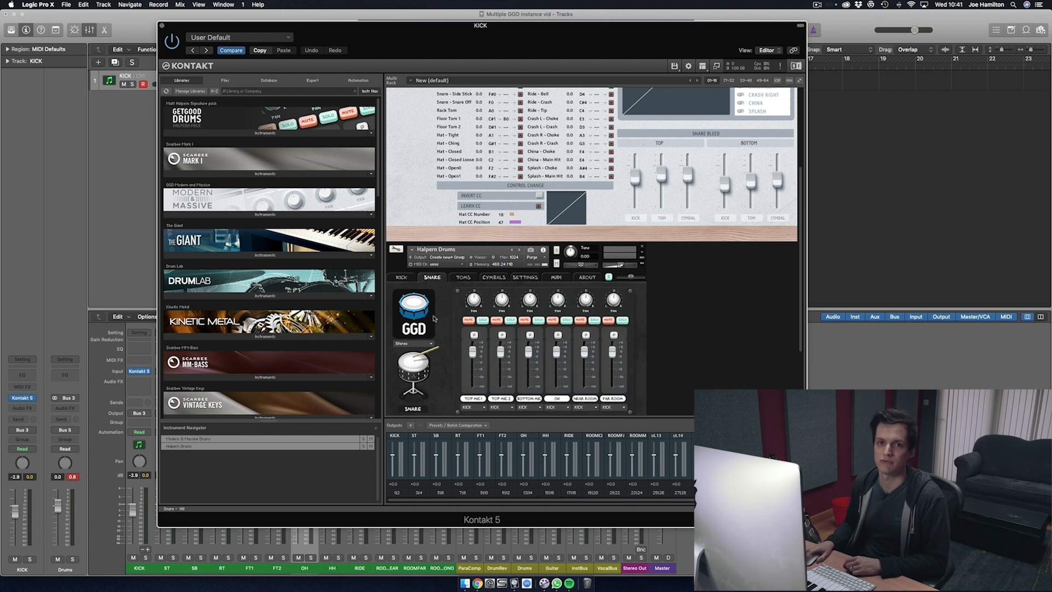
{"action": "scroll", "coordinate": [433, 318], "scroll_direction": "down", "scroll_amount": 3}
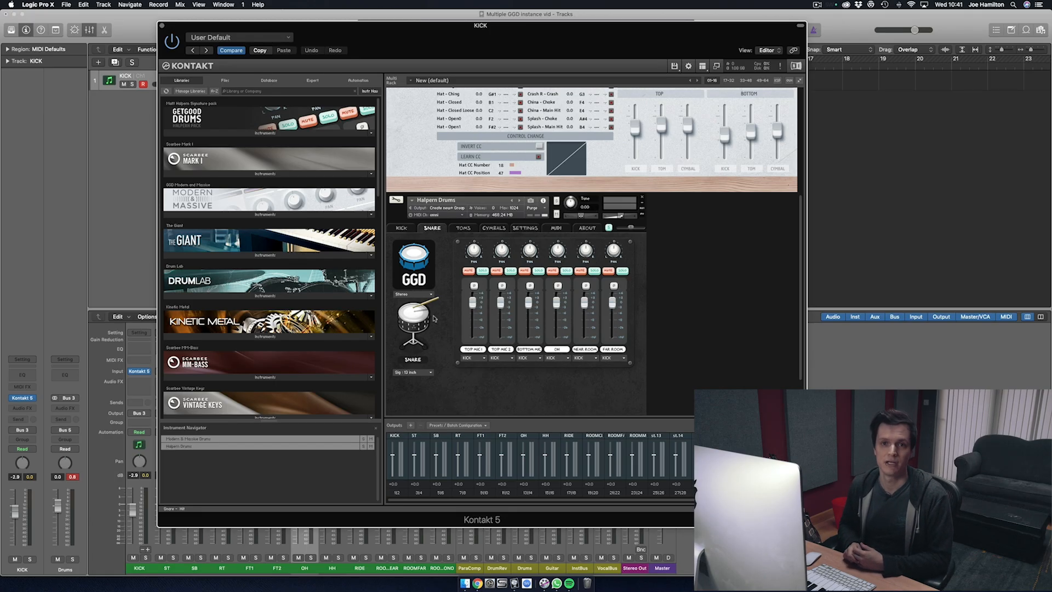
{"action": "left_click", "coordinate": [417, 372]}
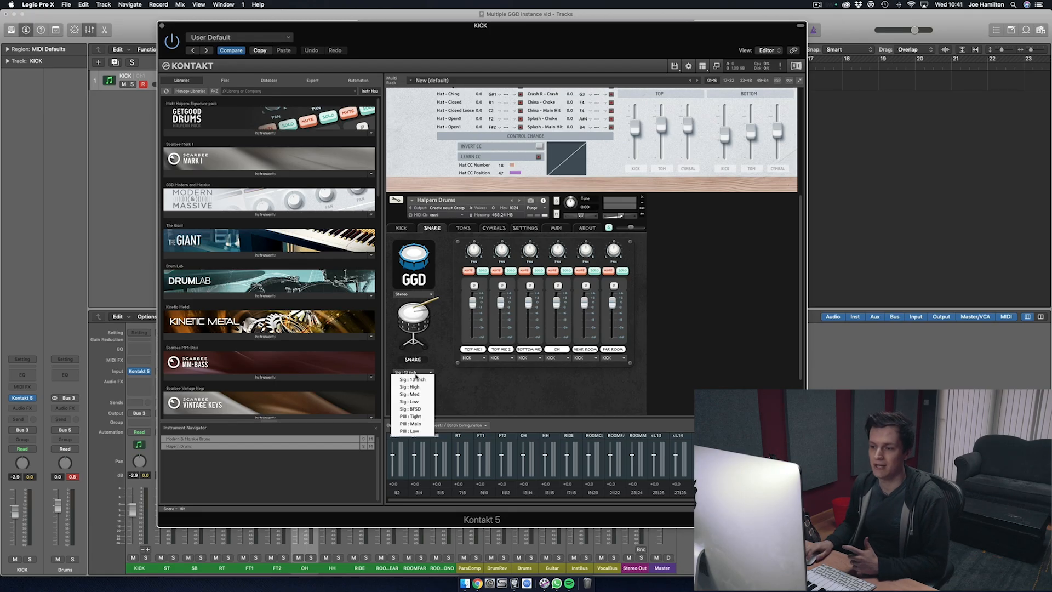
{"action": "left_click", "coordinate": [425, 388]}
Step: Load the Gretsch Bell Brass 14x6.5" Snare in Modern & Massive Drums
{"action": "scroll", "coordinate": [453, 396], "scroll_direction": "up", "scroll_amount": 5}
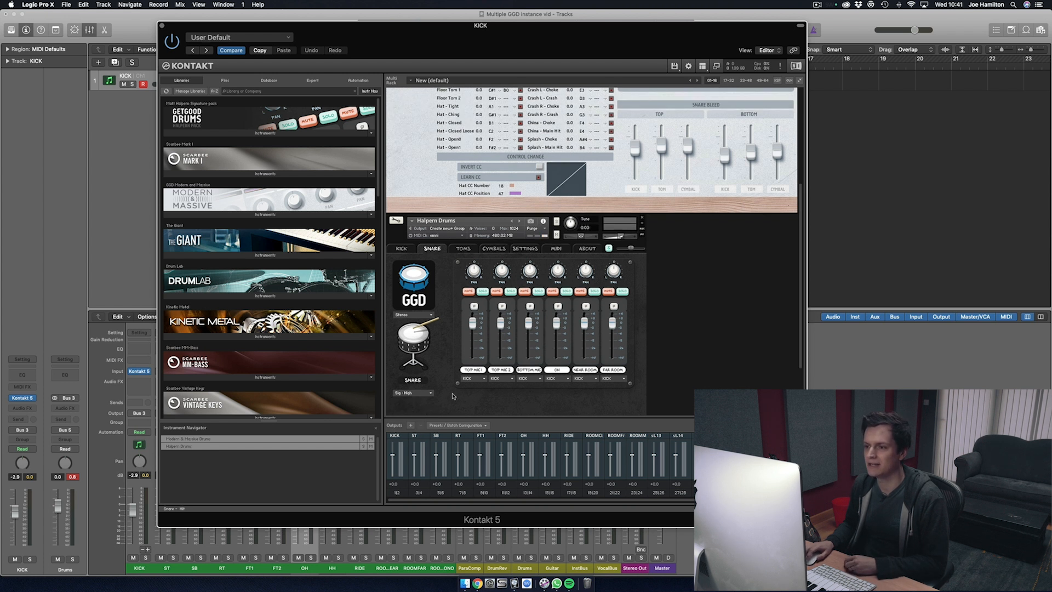
{"action": "left_click", "coordinate": [455, 123]}
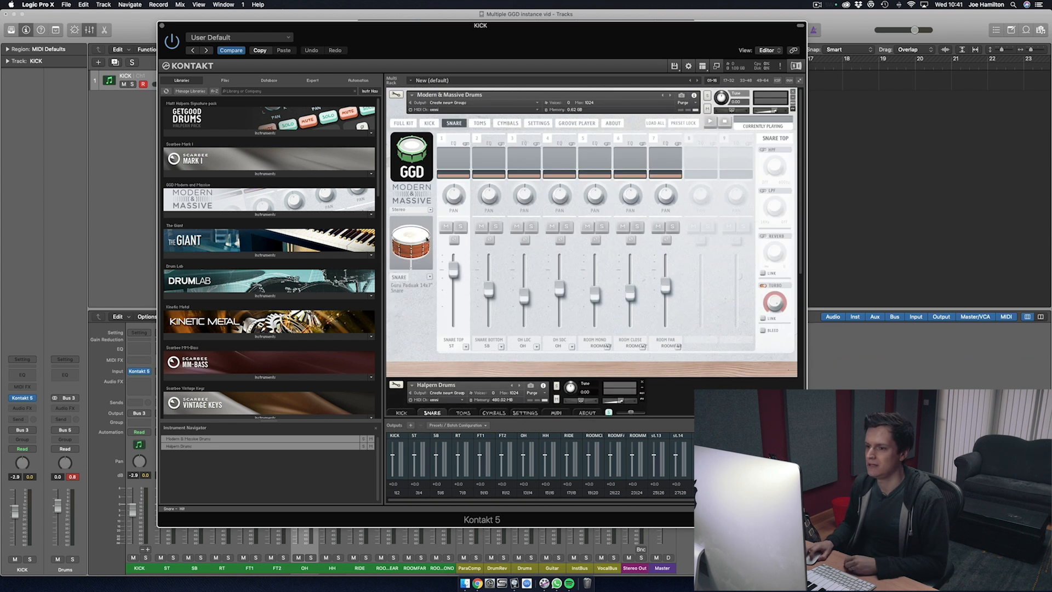
{"action": "left_click", "coordinate": [430, 276]}
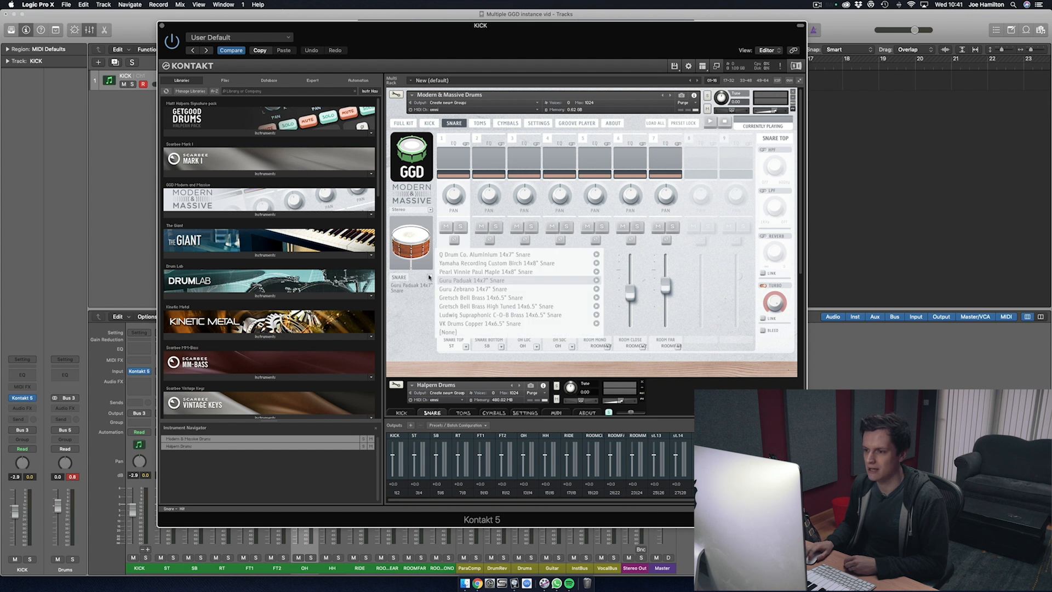
{"action": "left_click", "coordinate": [447, 298]}
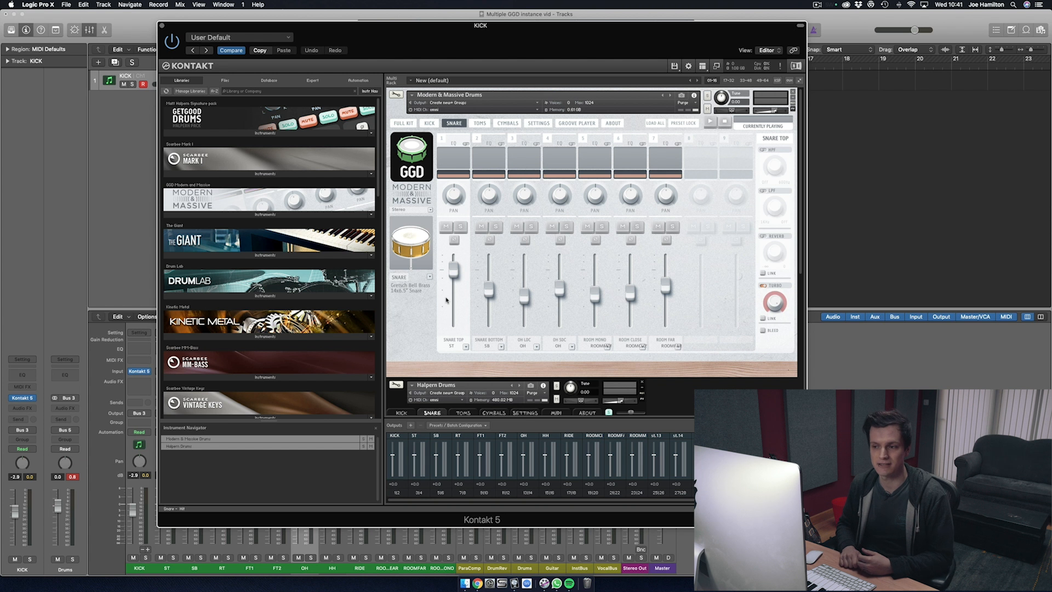
Step: Look up the Modern & Massive Snare - Hit note and assign the Halpern Drums snare Main Hit to the same note
{"action": "scroll", "coordinate": [447, 299], "scroll_direction": "down", "scroll_amount": 5}
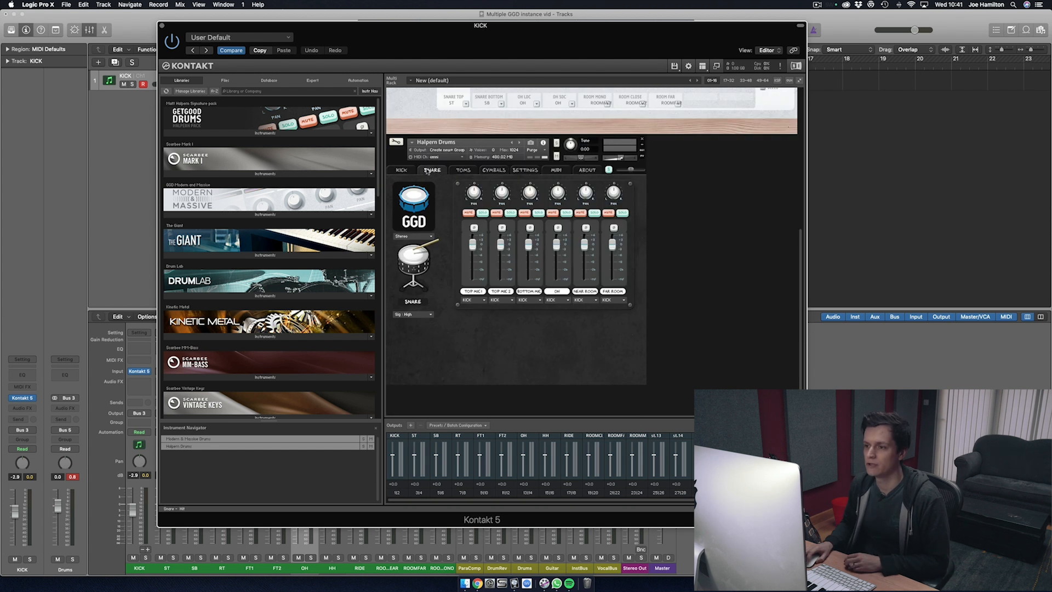
{"action": "left_click", "coordinate": [523, 169]}
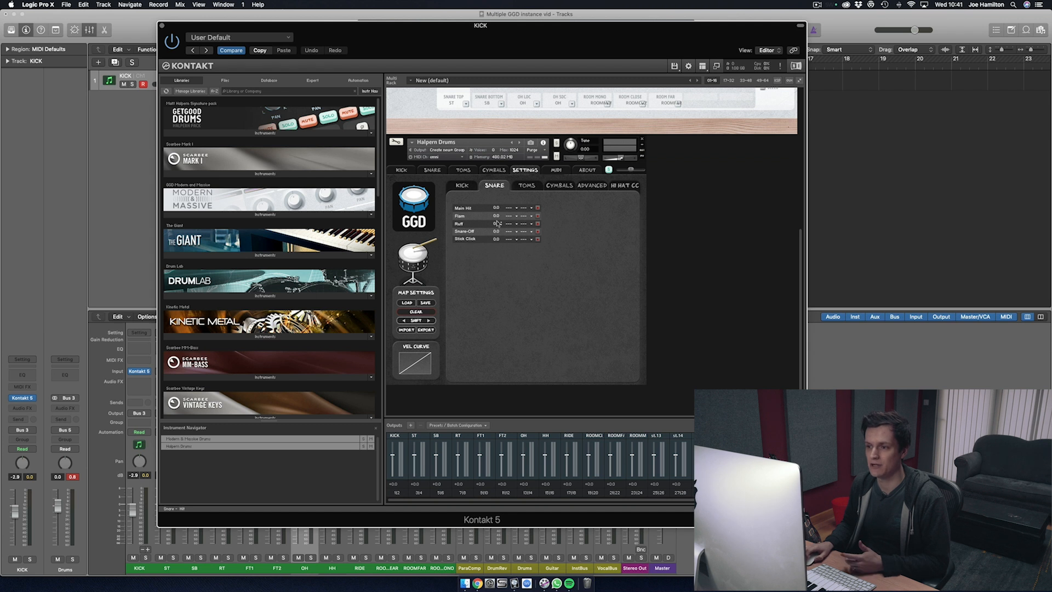
{"action": "scroll", "coordinate": [803, 269], "scroll_direction": "up", "scroll_amount": 5}
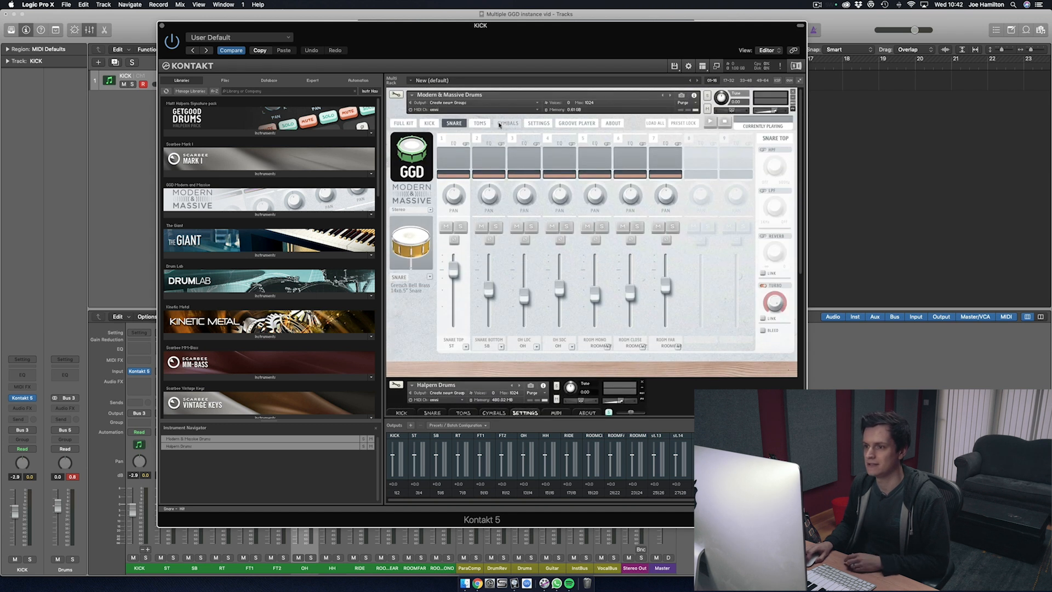
{"action": "left_click", "coordinate": [540, 123]}
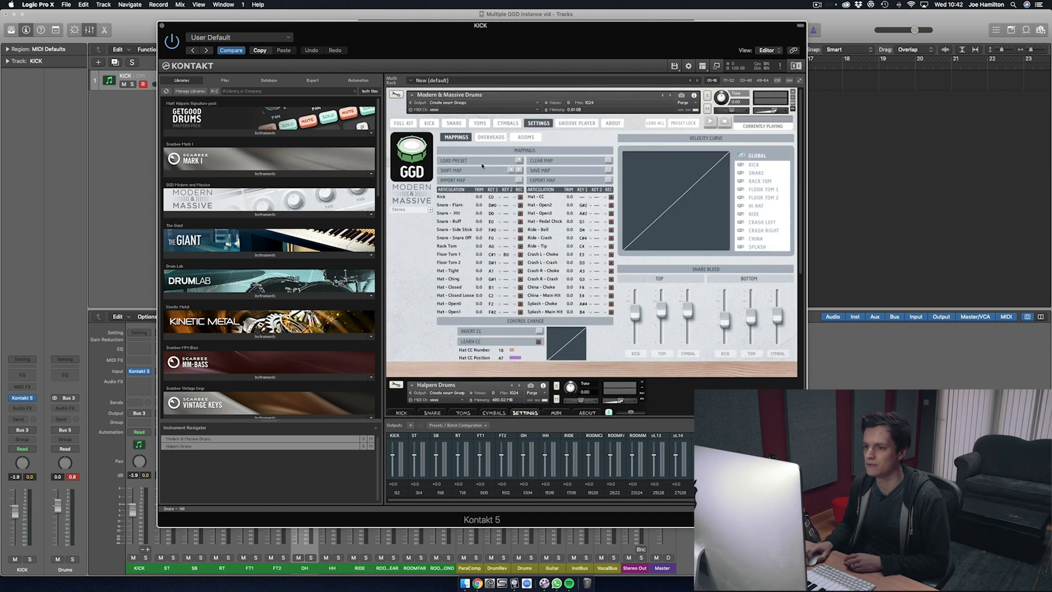
{"action": "scroll", "coordinate": [628, 279], "scroll_direction": "down", "scroll_amount": 5}
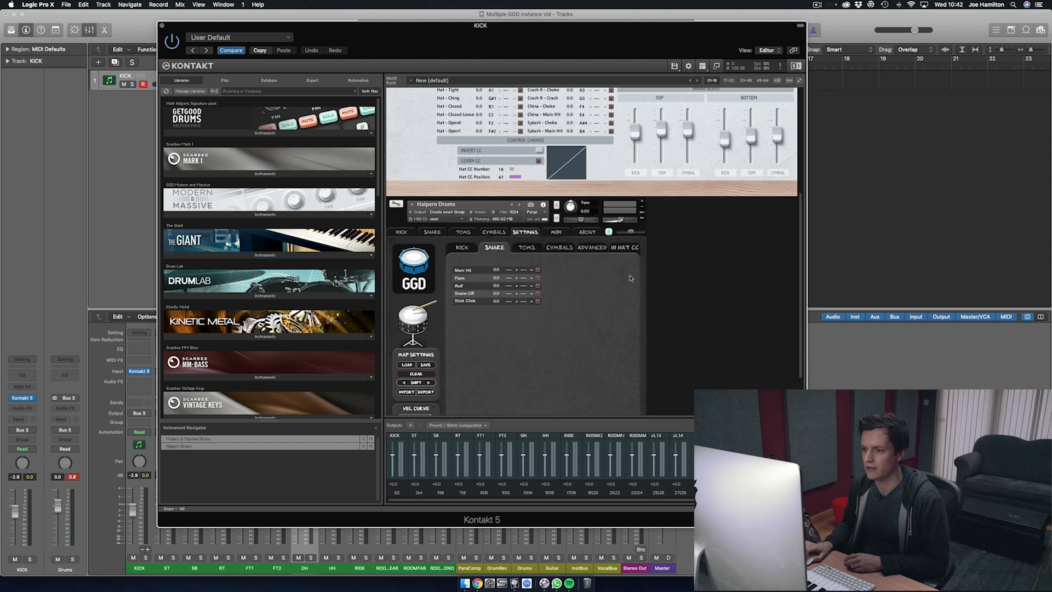
{"action": "left_click", "coordinate": [511, 270]}
{"action": "left_click", "coordinate": [518, 267]}
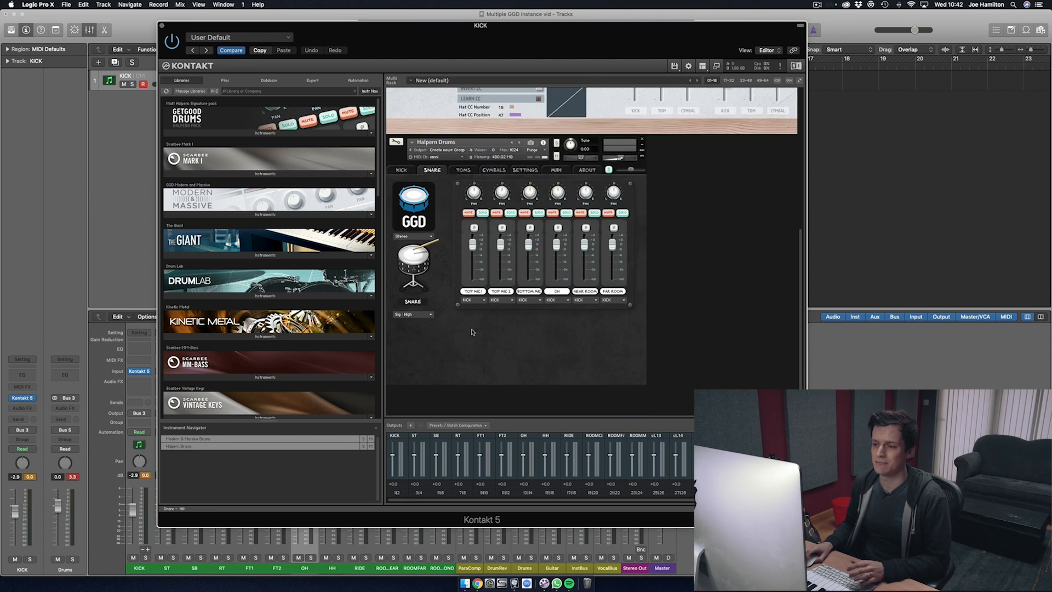
Step: Route the Halpern snare's two top mics to ST, bottom mic to SB, OH to OH, Near Room to ROOMCLOSE and Far Room to ROOMFAR
{"action": "left_click", "coordinate": [471, 300]}
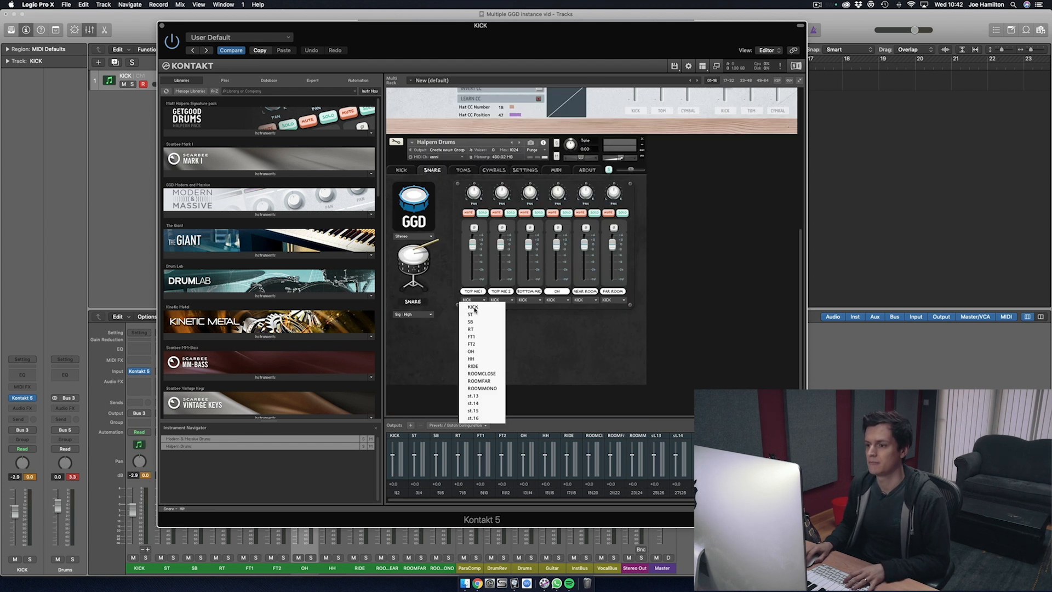
{"action": "left_click", "coordinate": [470, 314]}
{"action": "left_click", "coordinate": [499, 300]}
{"action": "left_click", "coordinate": [500, 315]}
{"action": "left_click", "coordinate": [527, 300]}
{"action": "left_click", "coordinate": [541, 322]}
{"action": "left_click", "coordinate": [557, 299]}
{"action": "left_click", "coordinate": [556, 351]}
{"action": "left_click", "coordinate": [585, 300]}
{"action": "left_click", "coordinate": [594, 373]}
{"action": "left_click", "coordinate": [613, 299]}
{"action": "left_click", "coordinate": [619, 380]}
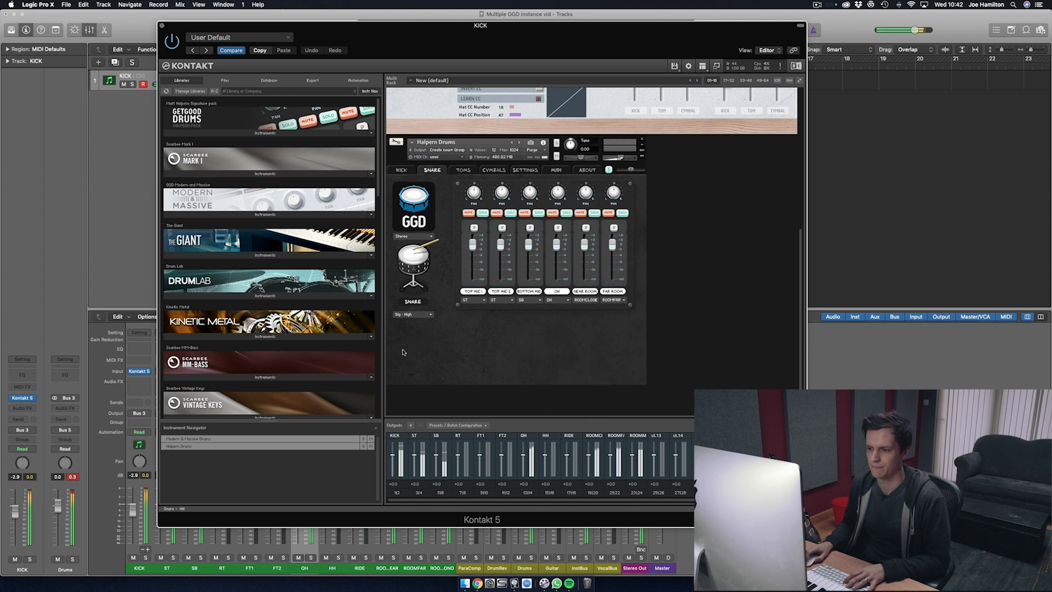
Step: Solo the ST channel and audition the Sig : Low and PIII : Low snares in Halpern Drums, settling on Sig : BFSD
{"action": "left_click", "coordinate": [174, 557]}
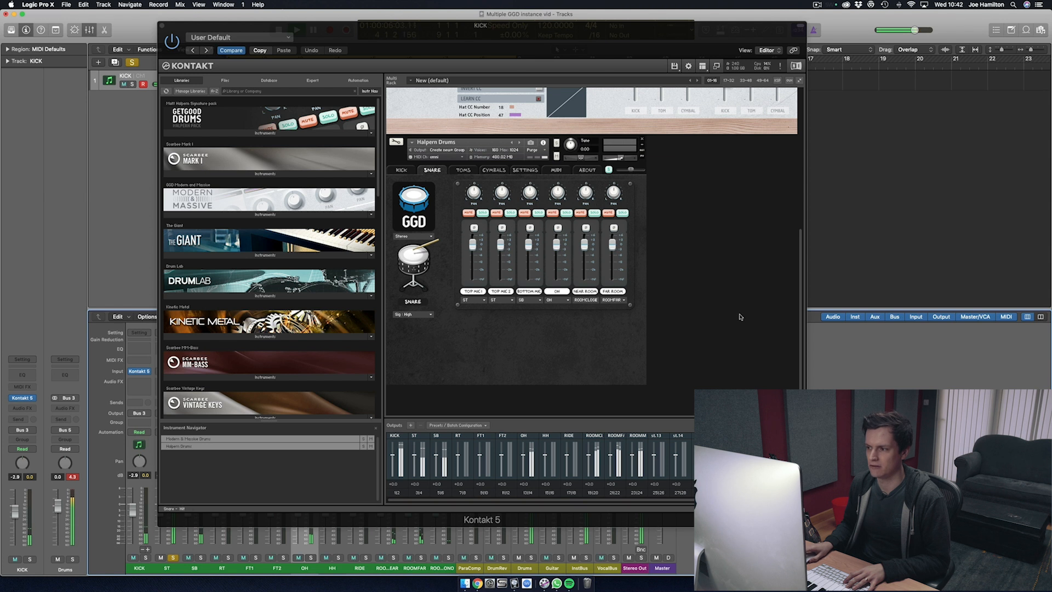
{"action": "left_click_drag", "start_coordinate": [800, 294], "coordinate": [805, 381]}
{"action": "left_click", "coordinate": [410, 315]}
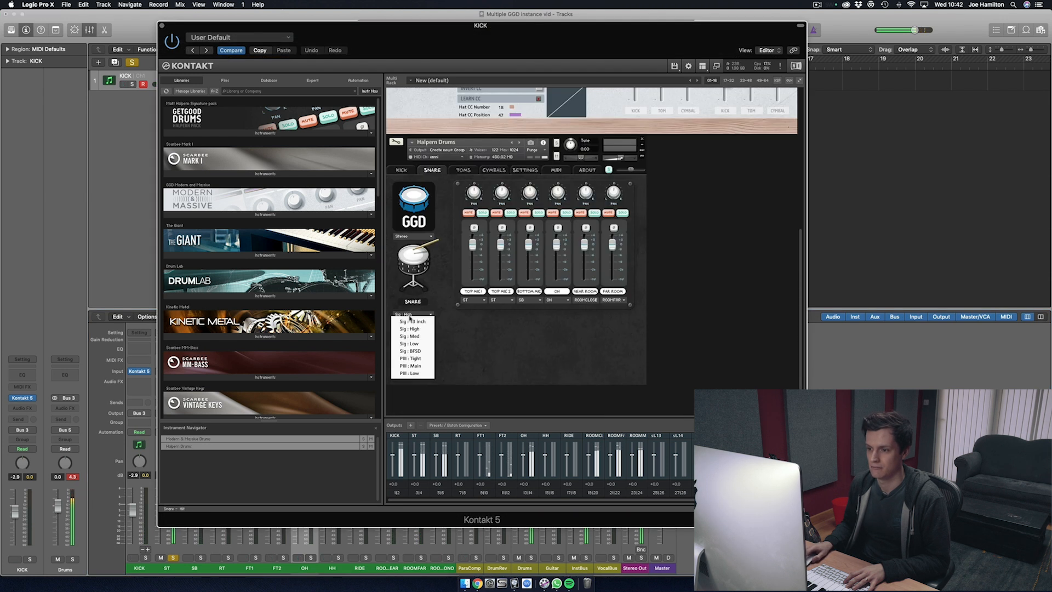
{"action": "left_click", "coordinate": [411, 344]}
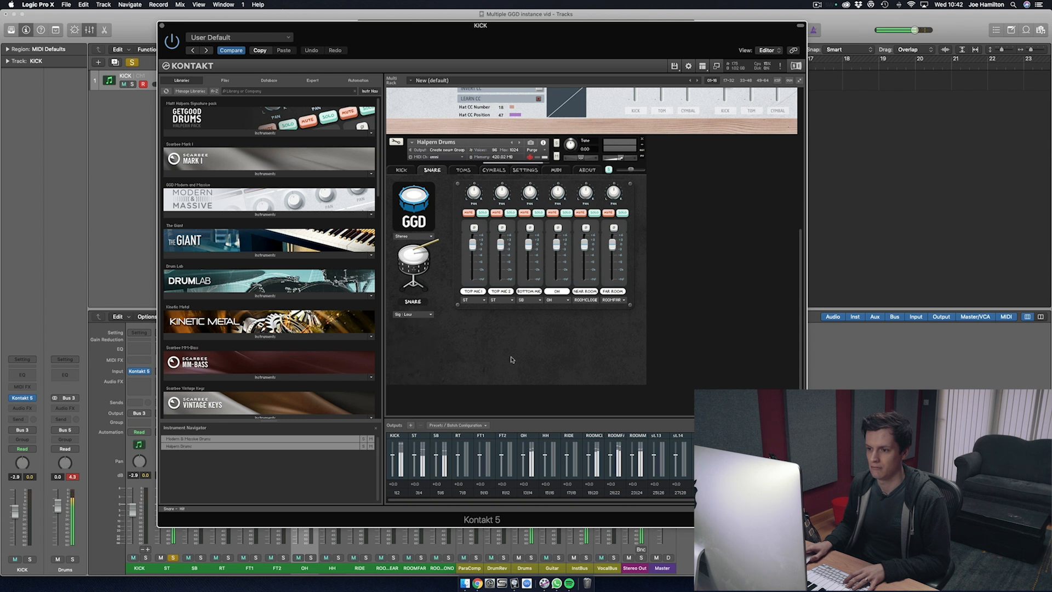
{"action": "left_click", "coordinate": [412, 314]}
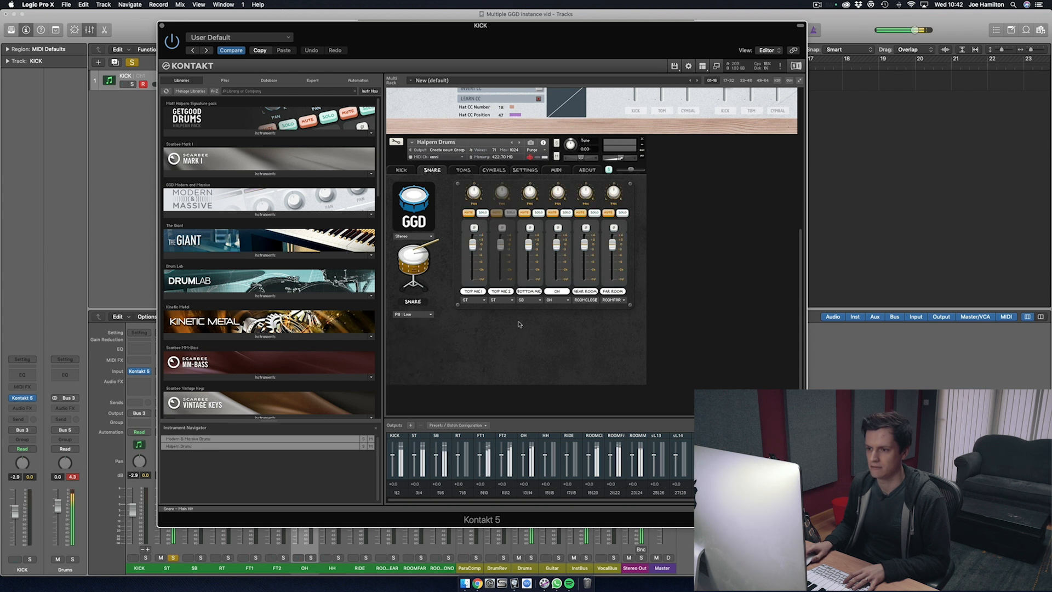
{"action": "left_click", "coordinate": [416, 317]}
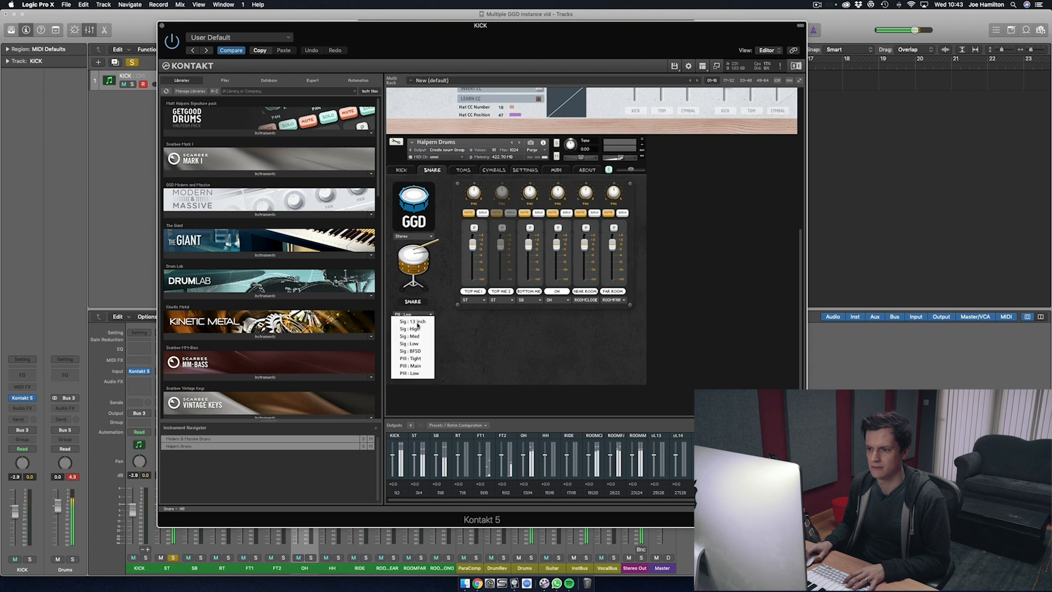
{"action": "left_click", "coordinate": [419, 351]}
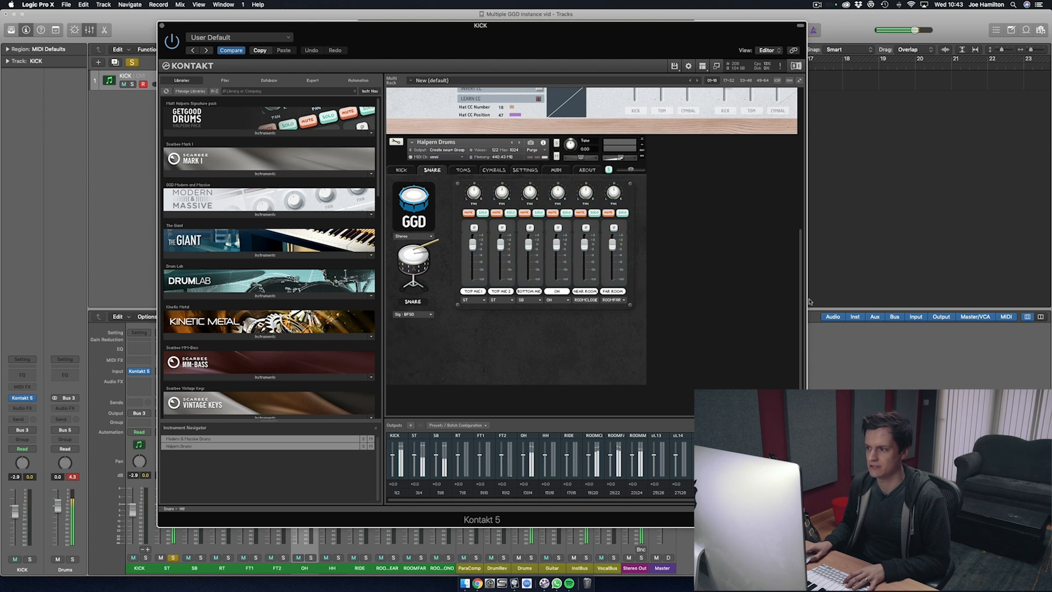
{"action": "left_click_drag", "start_coordinate": [802, 307], "coordinate": [800, 157]}
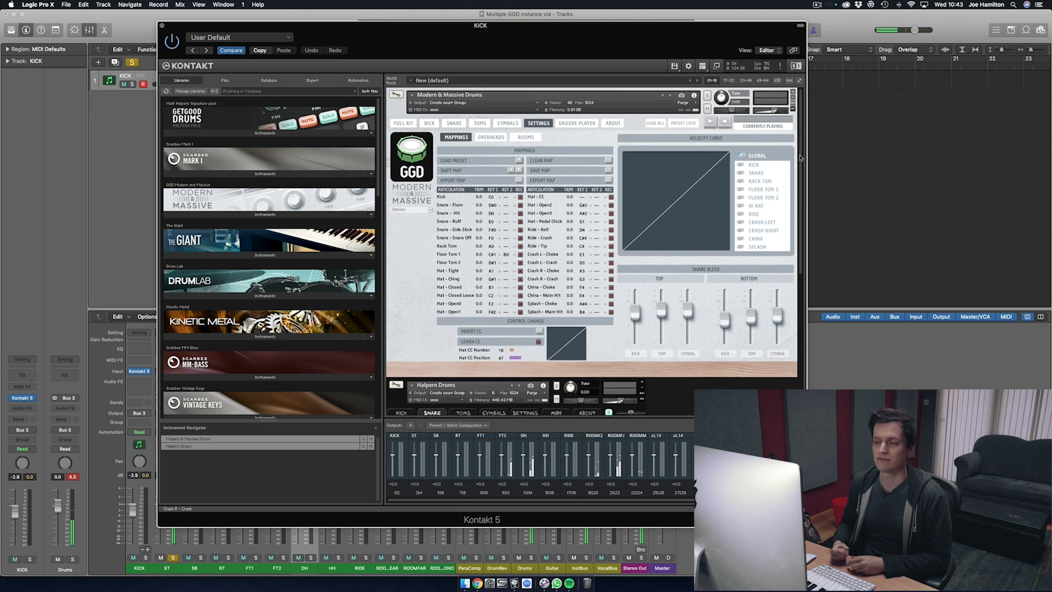
{"action": "scroll", "coordinate": [592, 236], "scroll_direction": "down", "scroll_amount": 5}
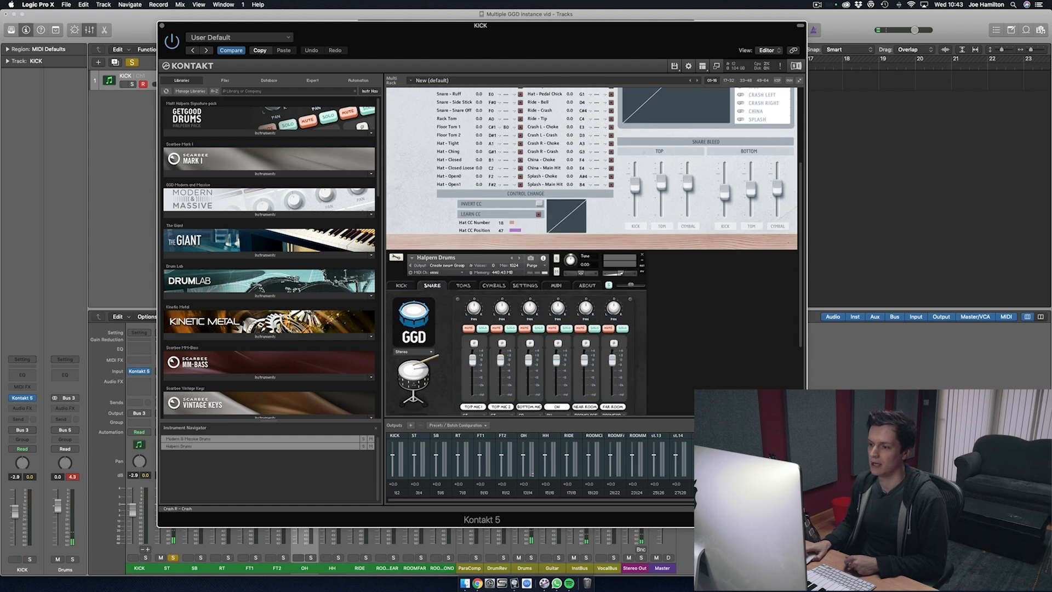
{"action": "scroll", "coordinate": [592, 235], "scroll_direction": "up", "scroll_amount": 5}
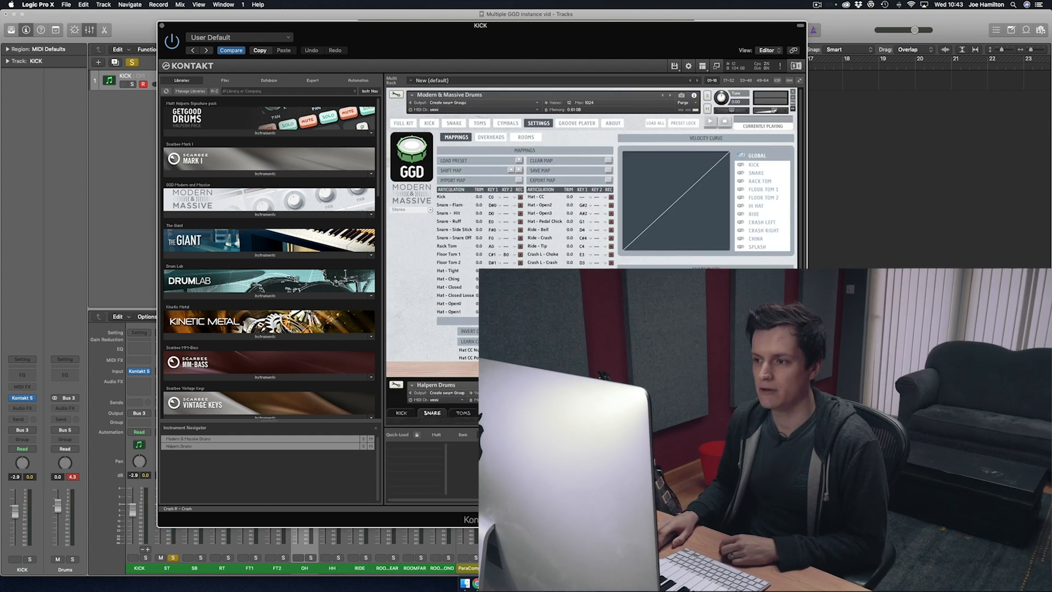